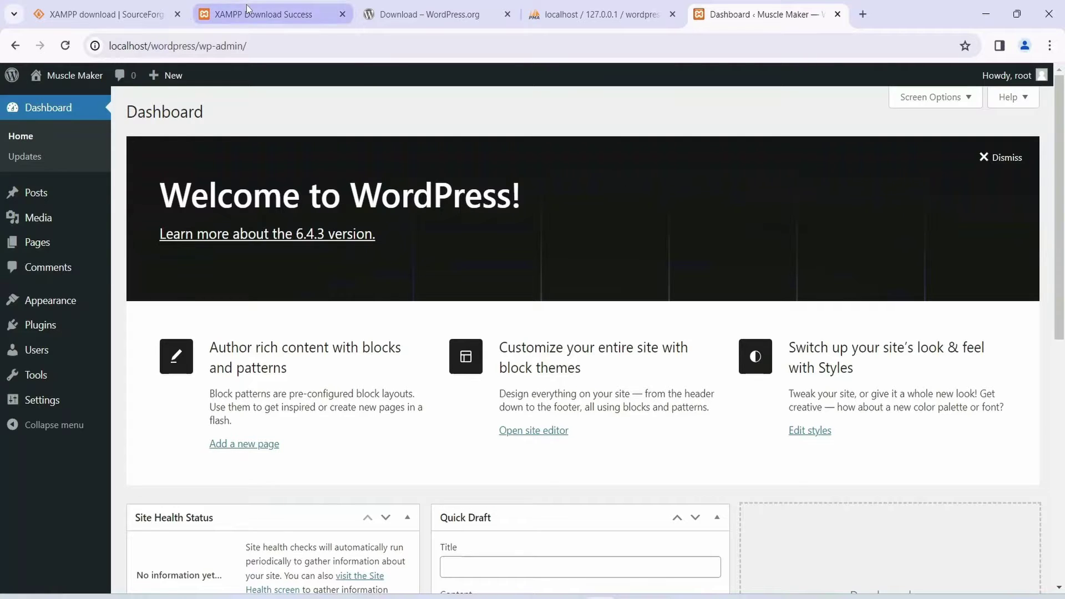
Step: Look over the XAMPP download, WordPress.org and phpMyAdmin wordpress database tabs, ending on the dashboard
left_click(108, 19)
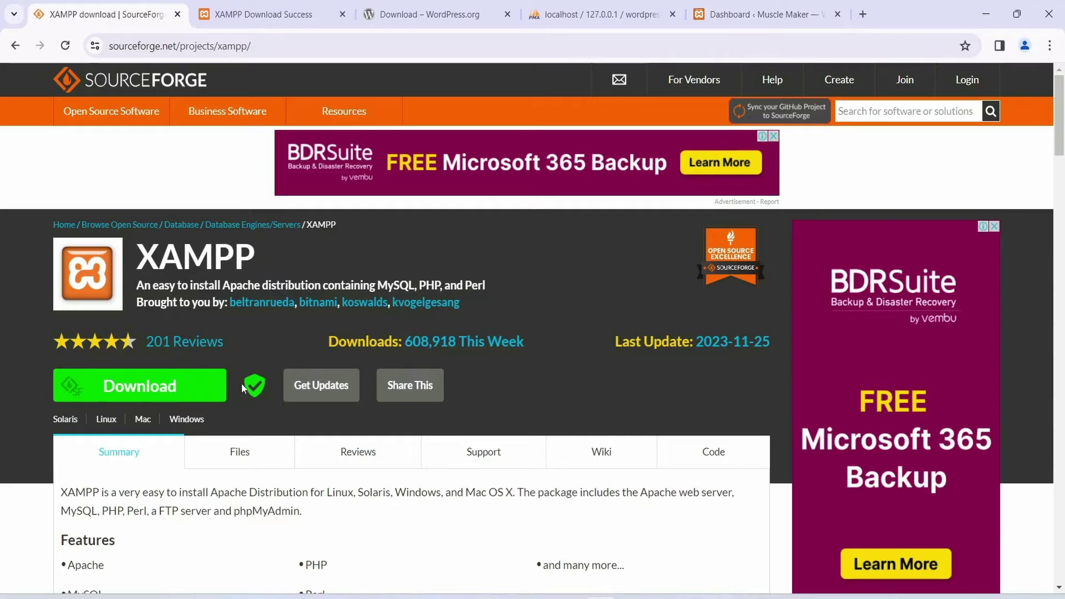
left_click(271, 14)
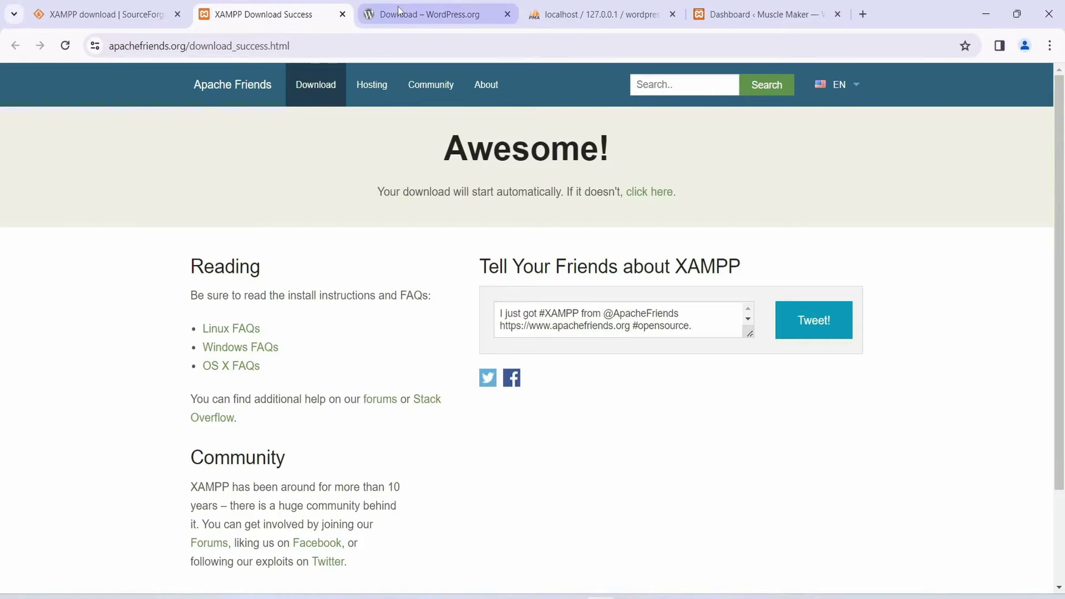
left_click(397, 12)
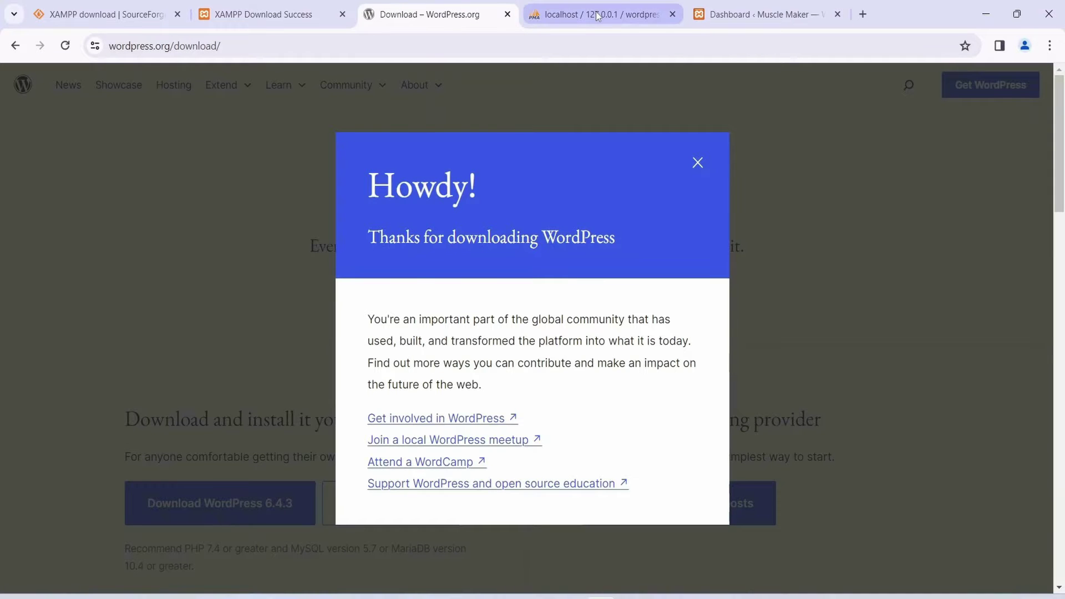
left_click(598, 15)
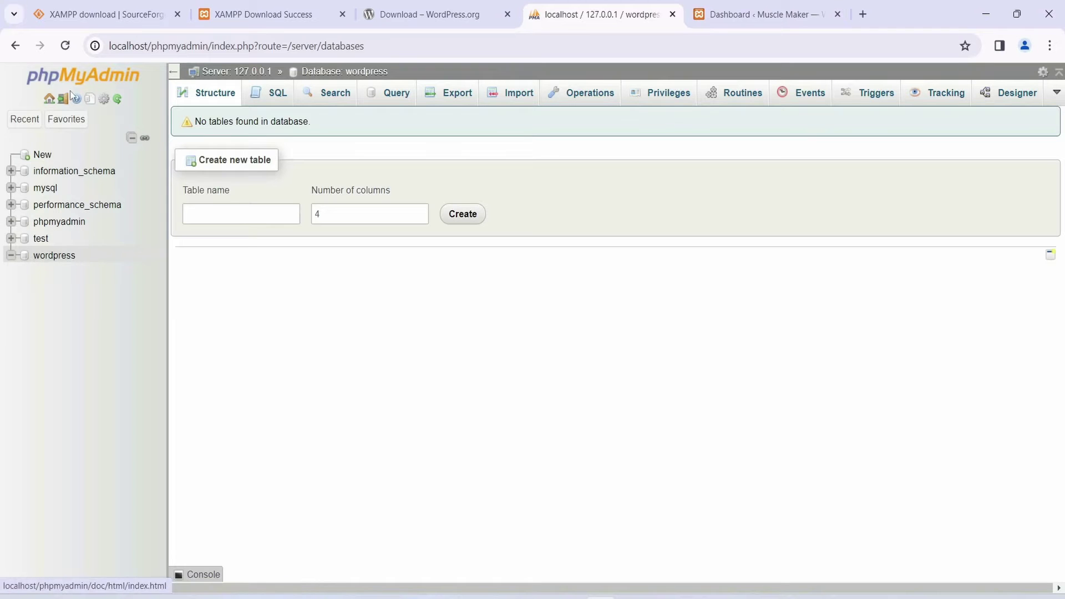
left_click(738, 14)
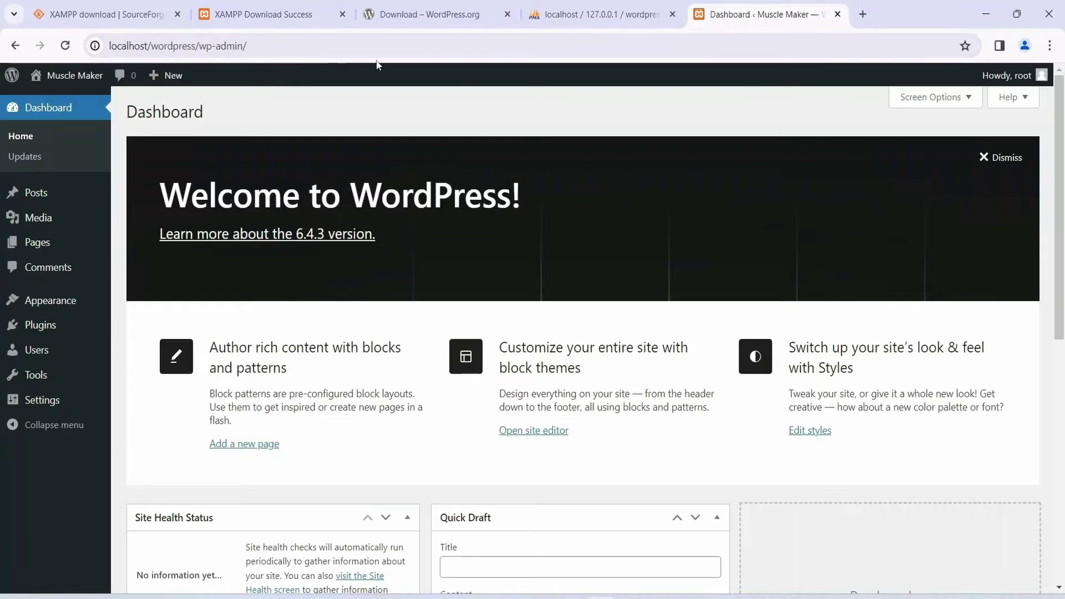
Step: Open the Muscle Maker front page in a new tab, scroll through it, and return to the dashboard
mouse_move(63, 76)
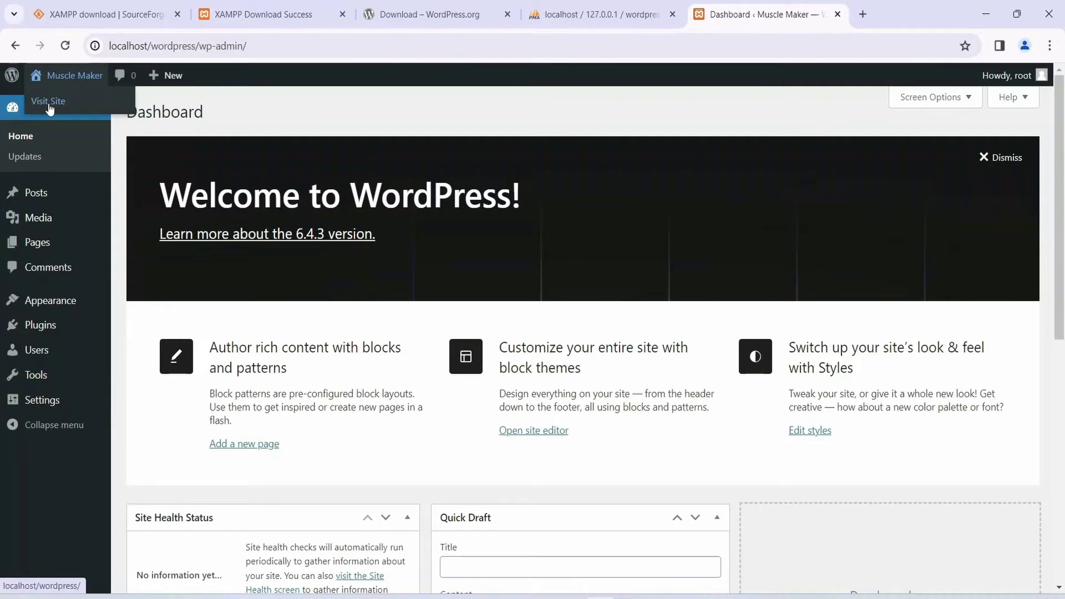
middle_click(49, 105)
left_click(819, 15)
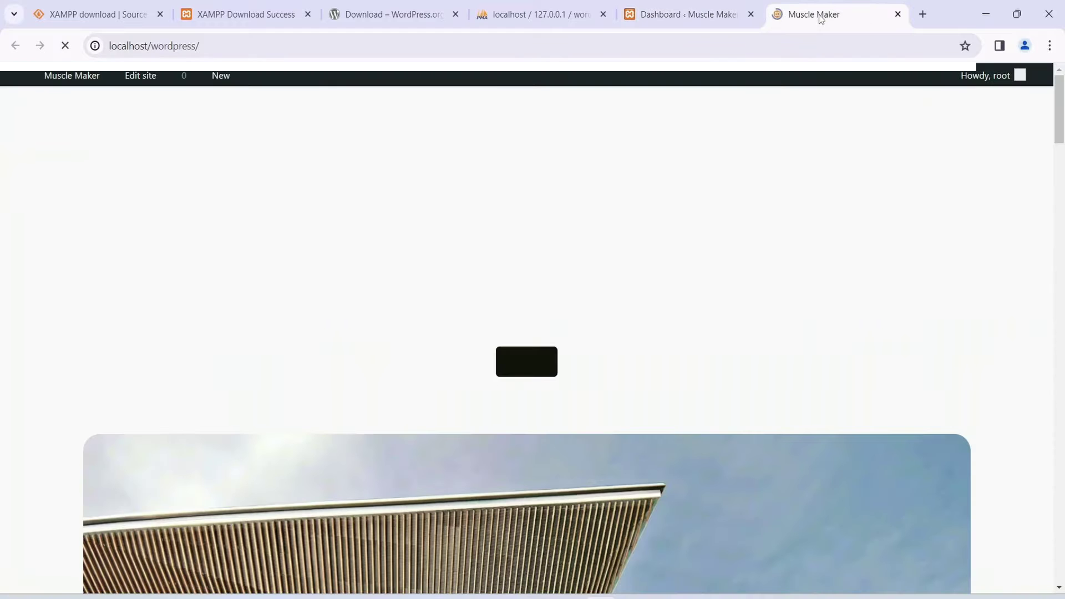
scroll(737, 252, "down", 15)
scroll(691, 396, "down", 6)
scroll(691, 396, "up", 20)
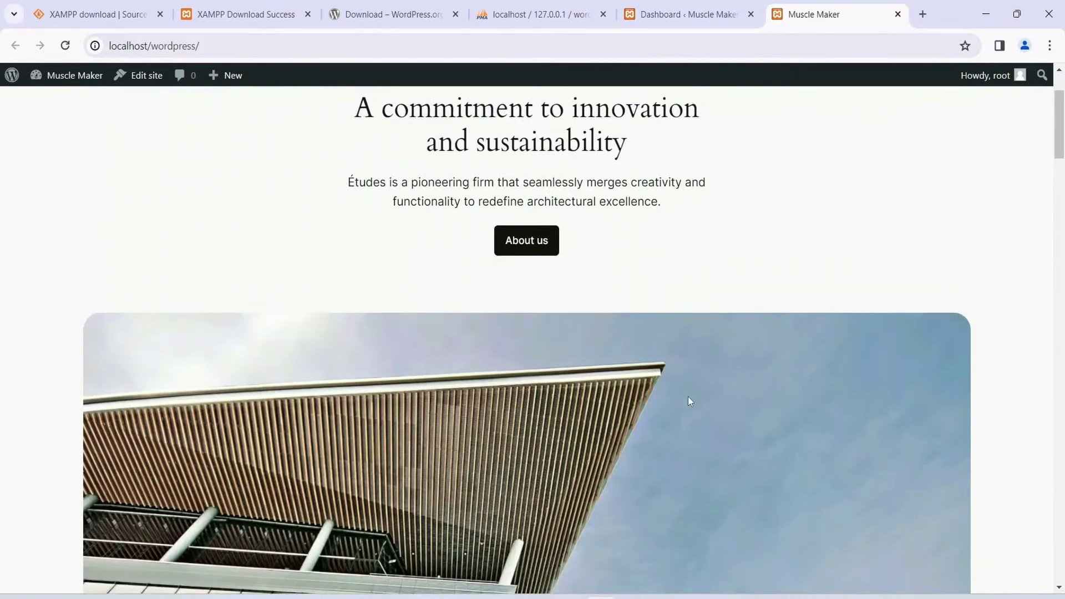
scroll(690, 401, "up", 2)
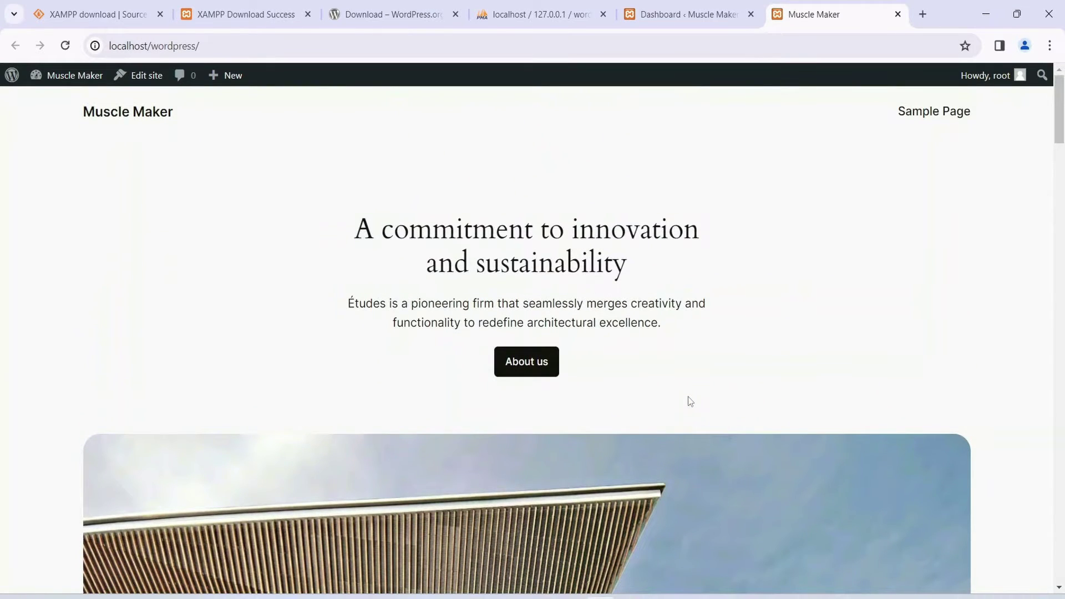
left_click(692, 16)
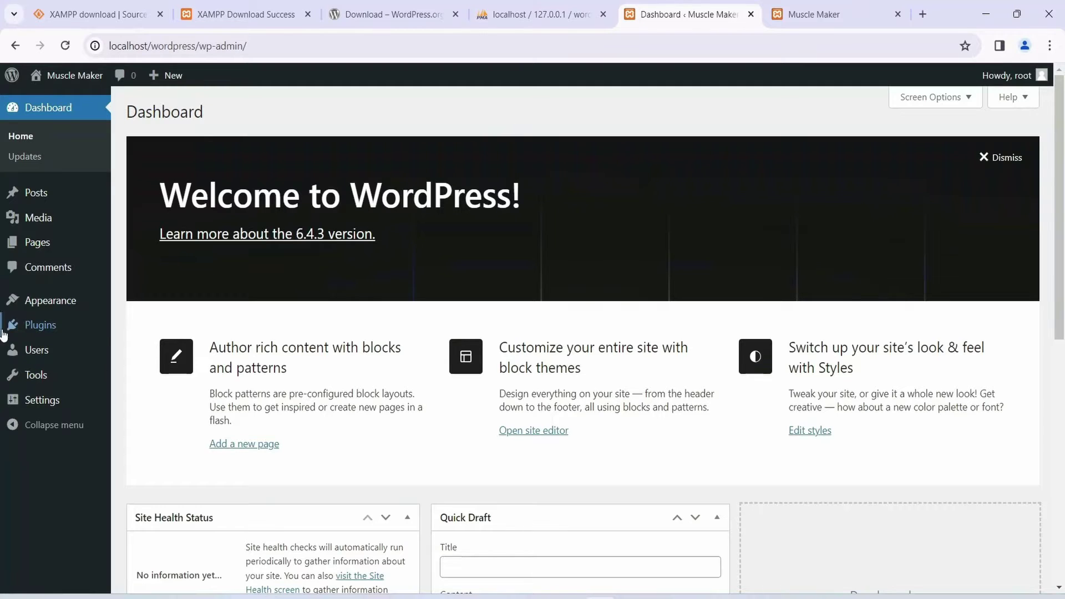
Step: Go to Appearance > Themes and open Add New Theme to list the 6214 popular themes
mouse_move(35, 300)
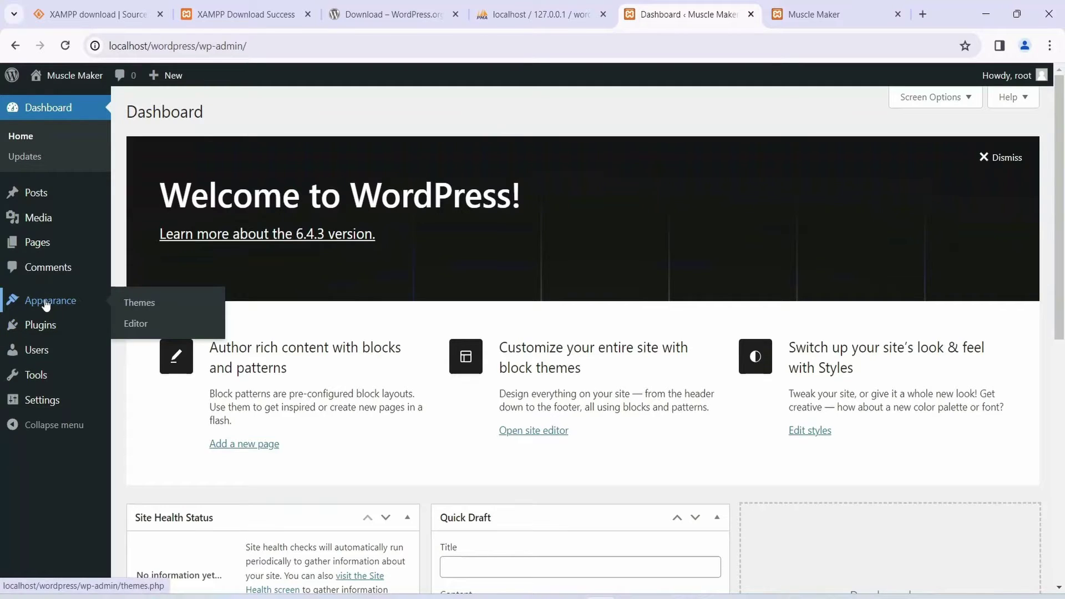
left_click(138, 307)
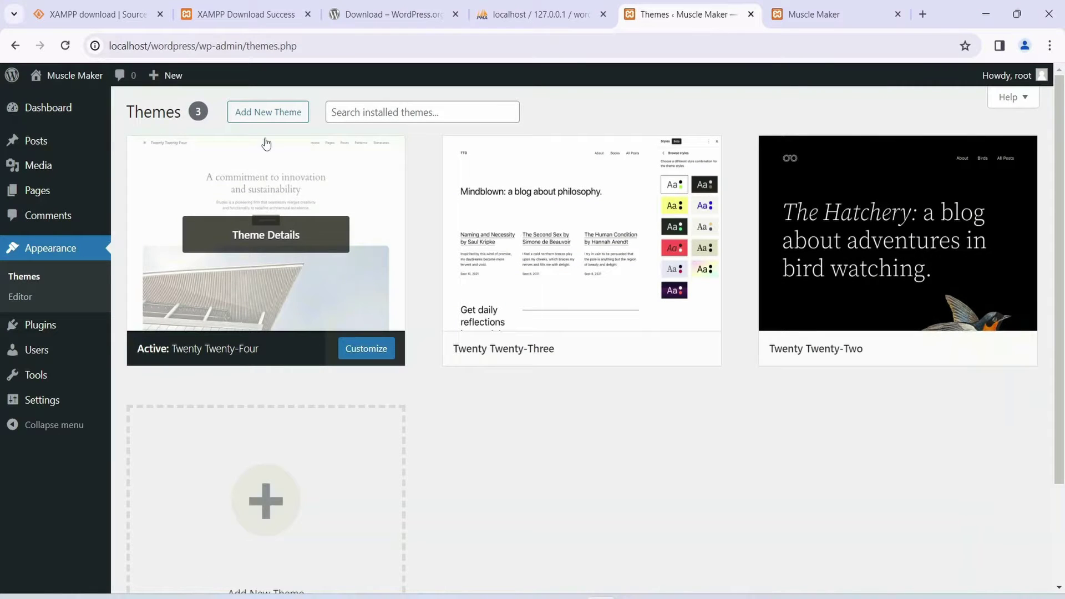
left_click(254, 117)
left_click(265, 116)
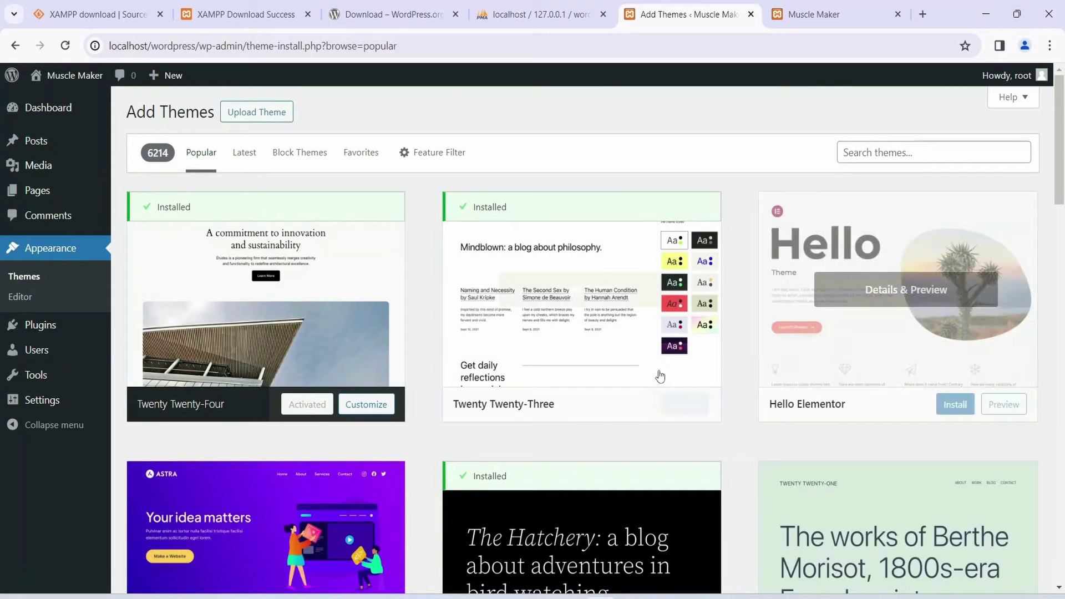
Step: Install the Astra theme from the popular themes list and activate it
scroll(523, 304, "down", 3)
scroll(524, 309, "down", 1)
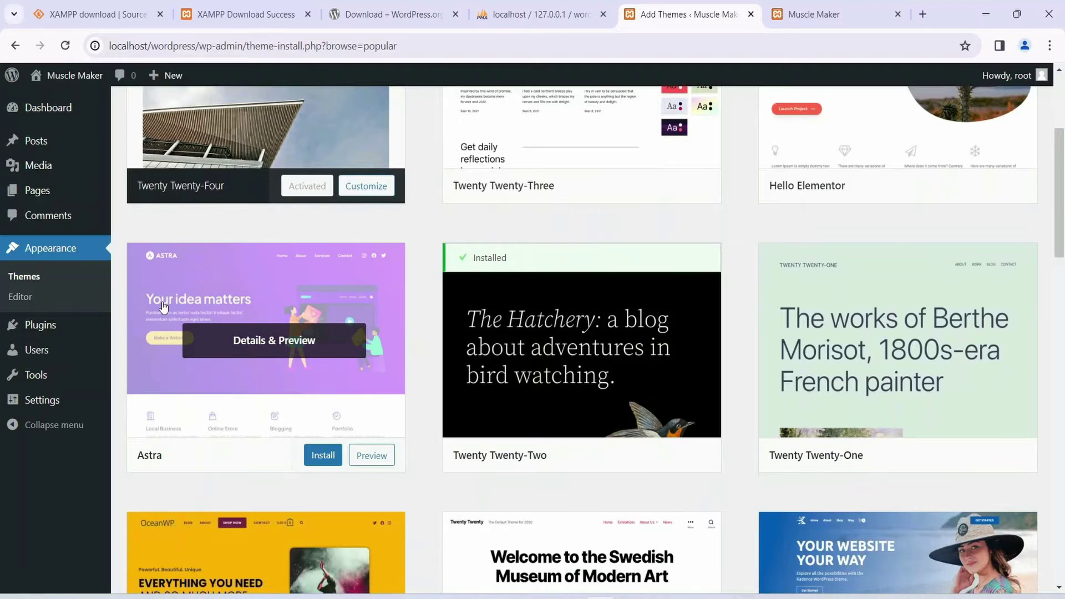
left_click(321, 458)
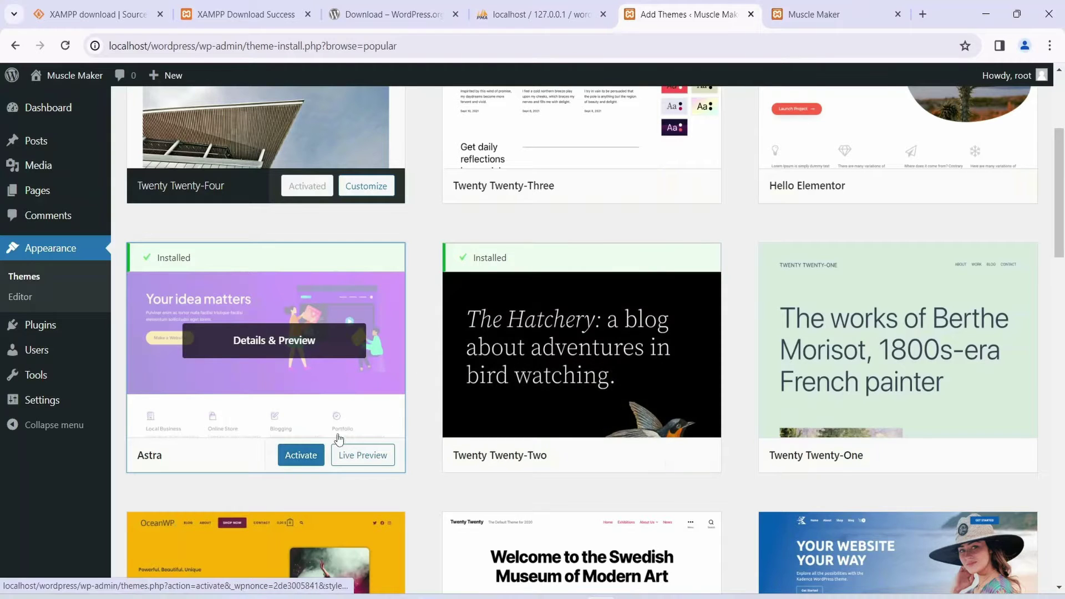
left_click(301, 458)
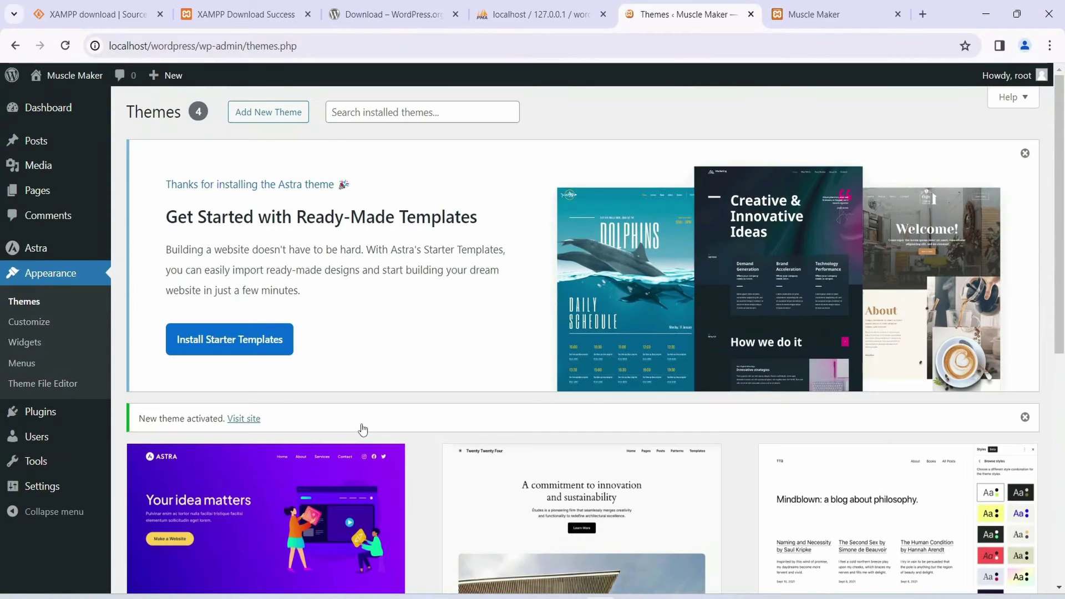
scroll(387, 317, "down", 4)
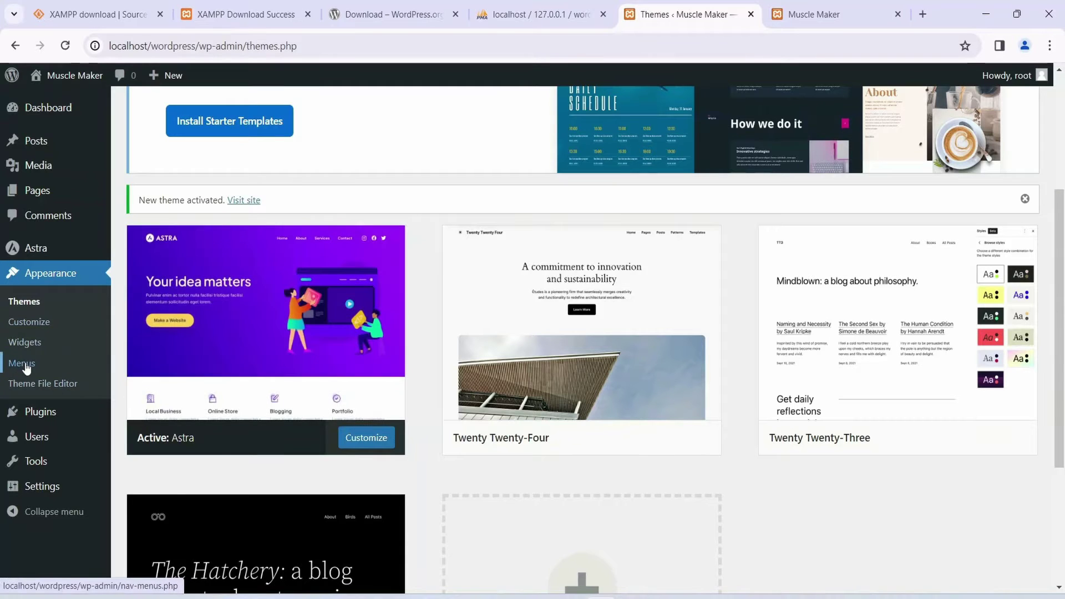
mouse_move(39, 419)
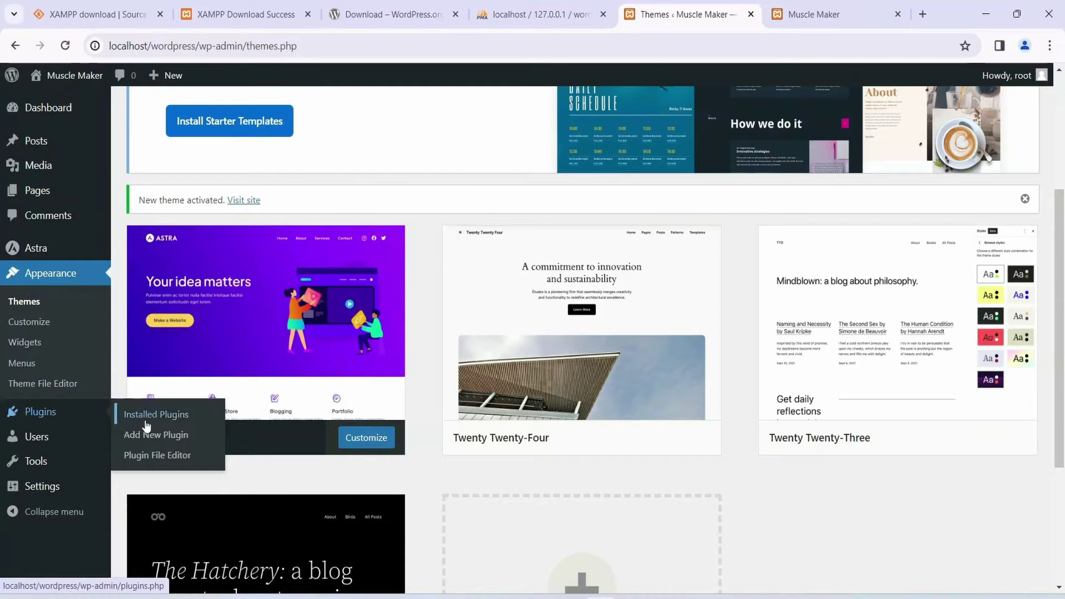
Step: Search Add Plugins for Elementor, then install and activate Elementor Website Builder
left_click(159, 437)
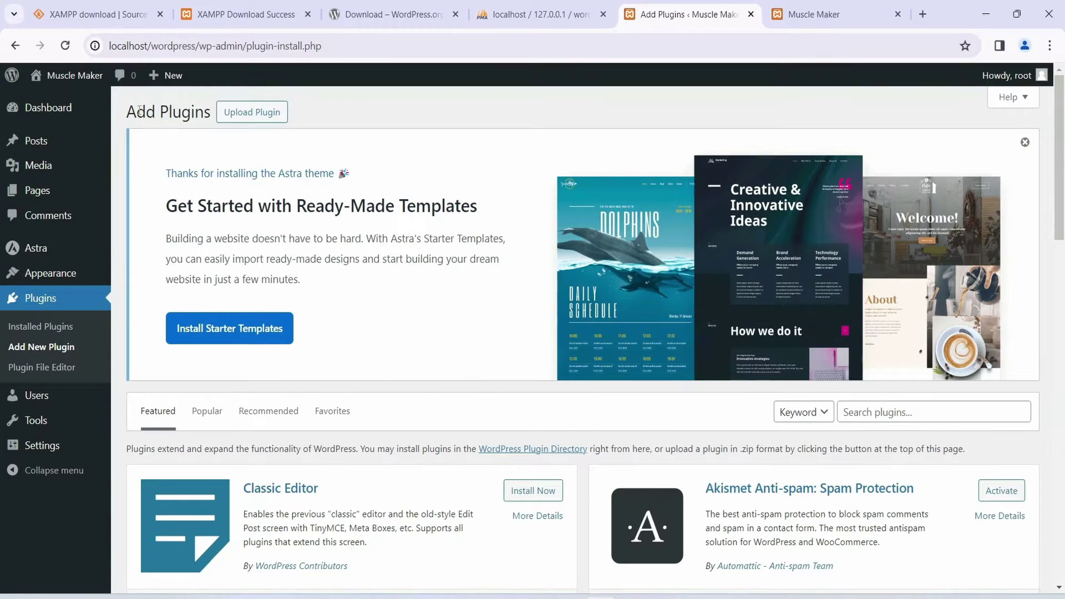
left_click_drag(140, 109, 218, 114)
left_click(344, 333)
scroll(344, 332, "down", 4)
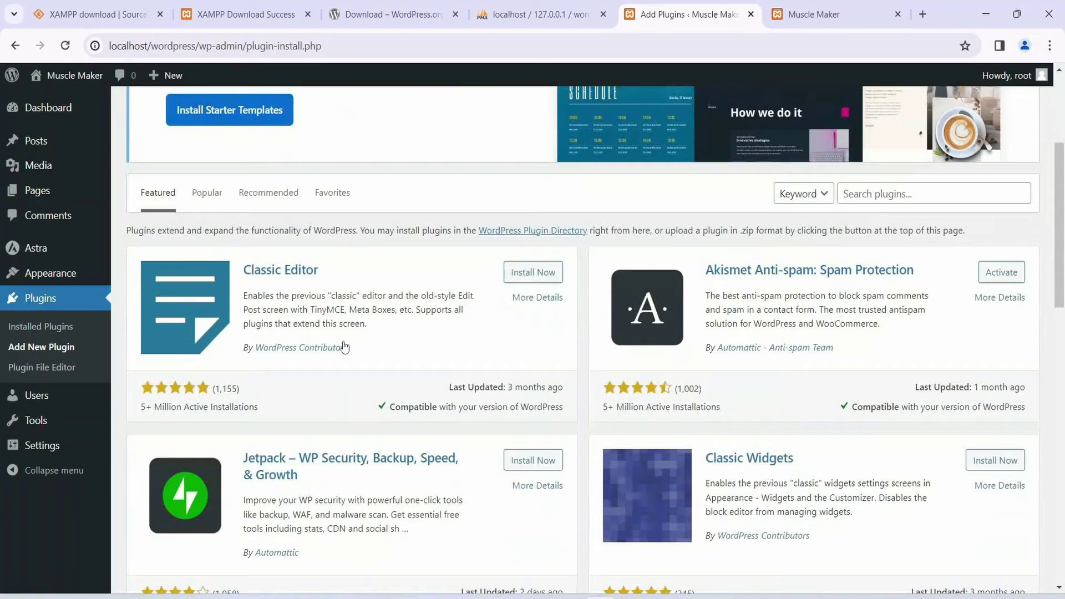
left_click(890, 193)
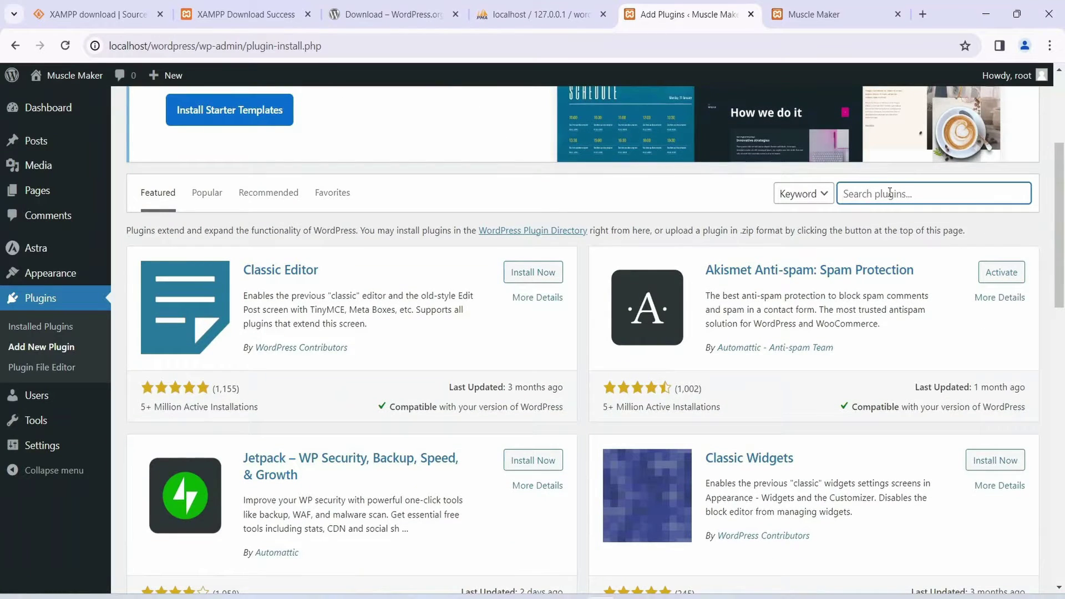
type("elementor")
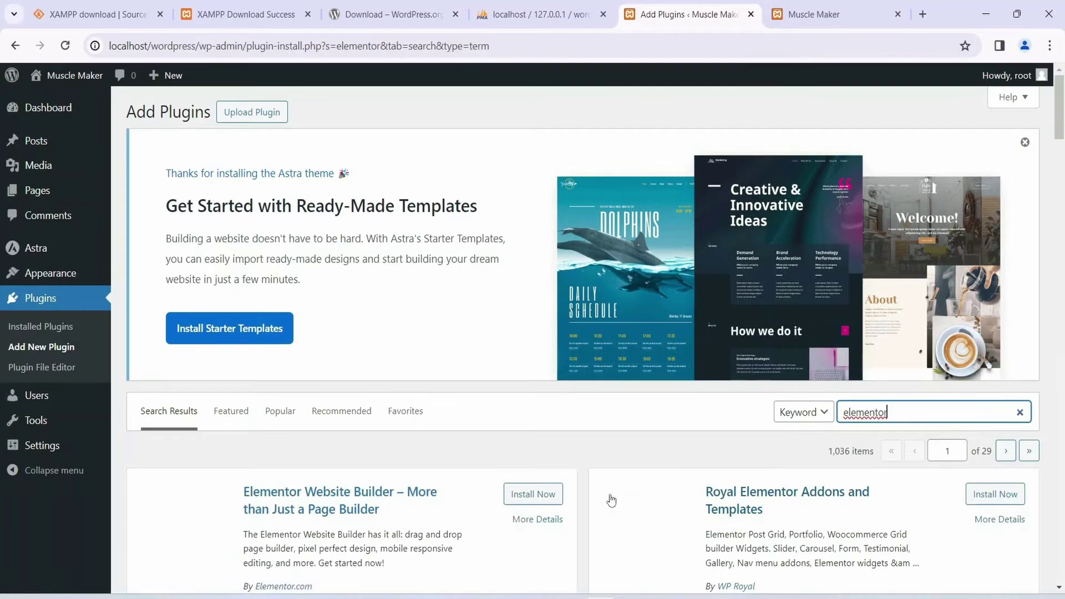
scroll(597, 494, "down", 4)
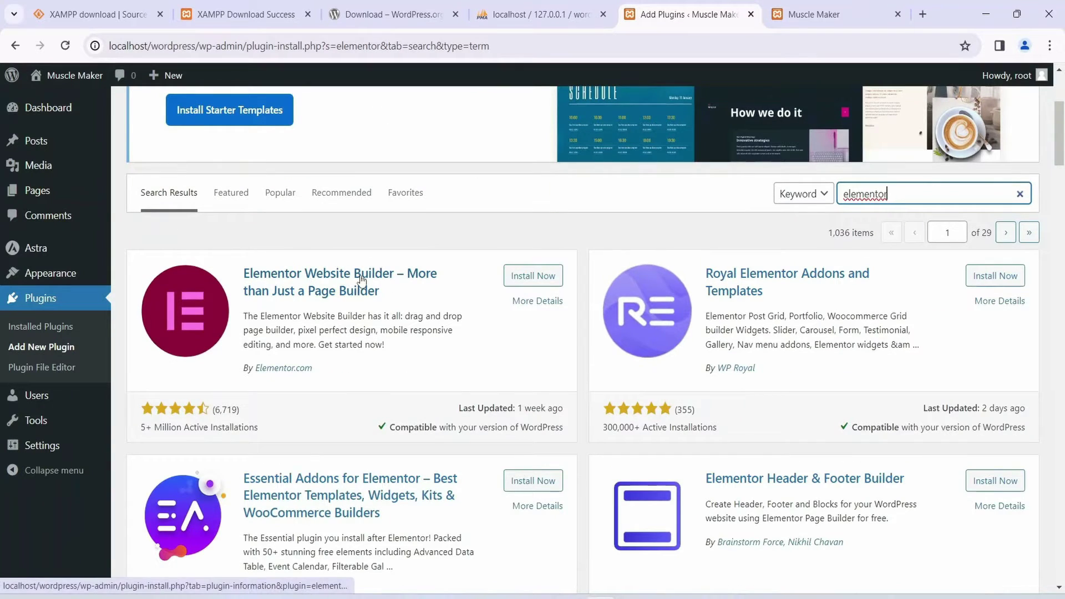
left_click(534, 278)
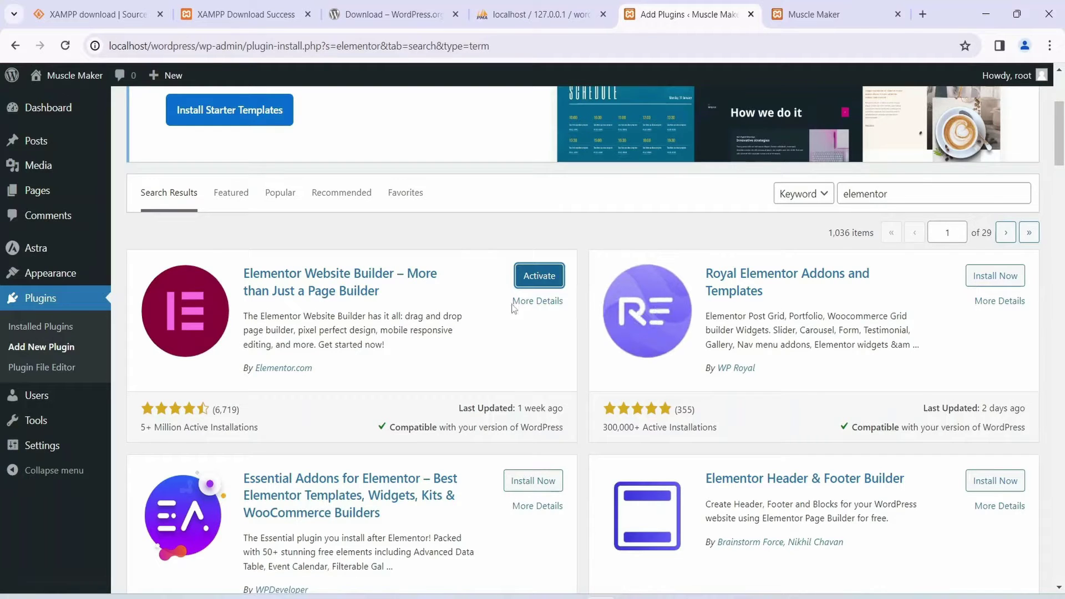
left_click(536, 281)
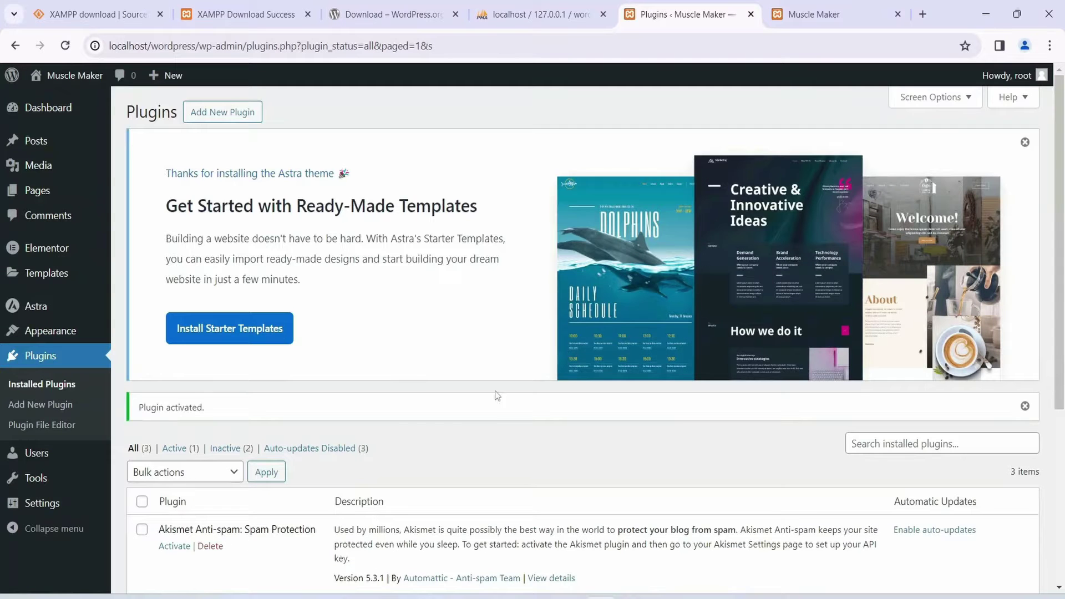
scroll(400, 324, "down", 2)
scroll(400, 324, "down", 1)
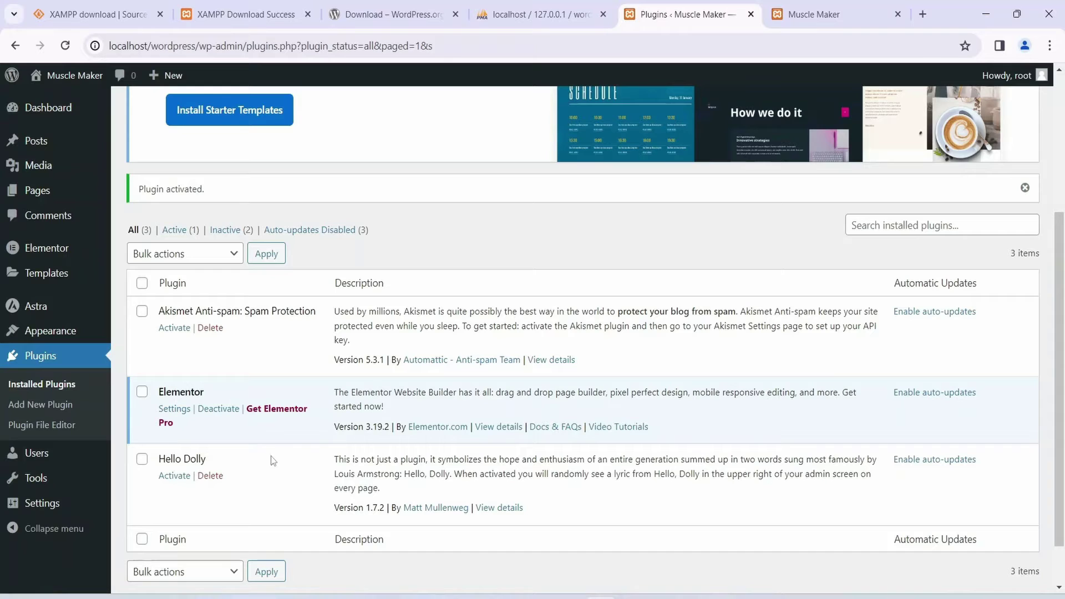
scroll(264, 475, "up", 2)
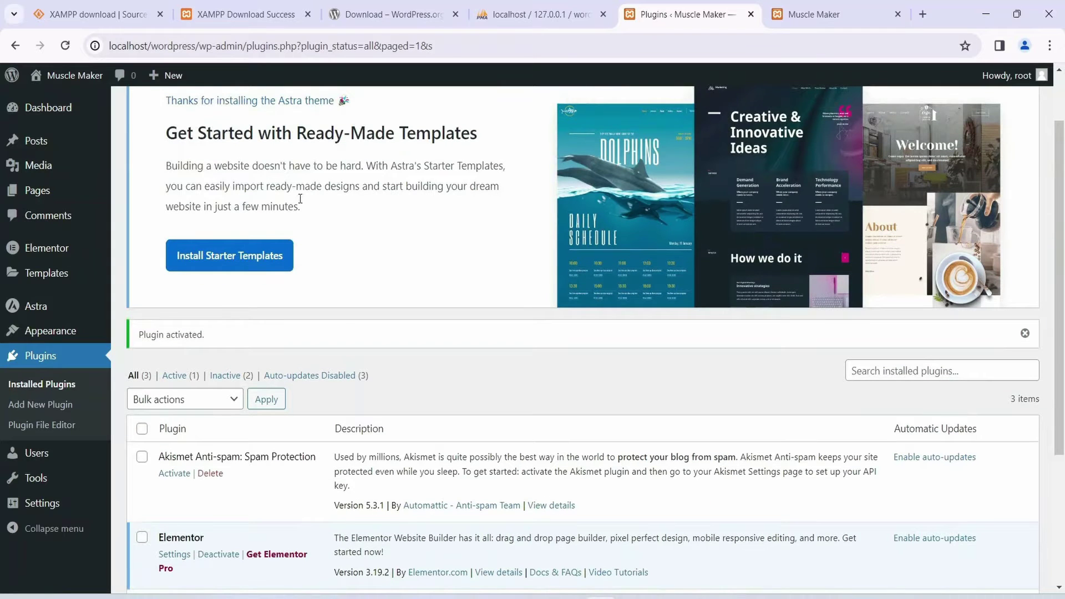
scroll(300, 199, "up", 1)
left_click_drag(127, 113, 169, 116)
left_click(168, 117)
scroll(280, 292, "down", 4)
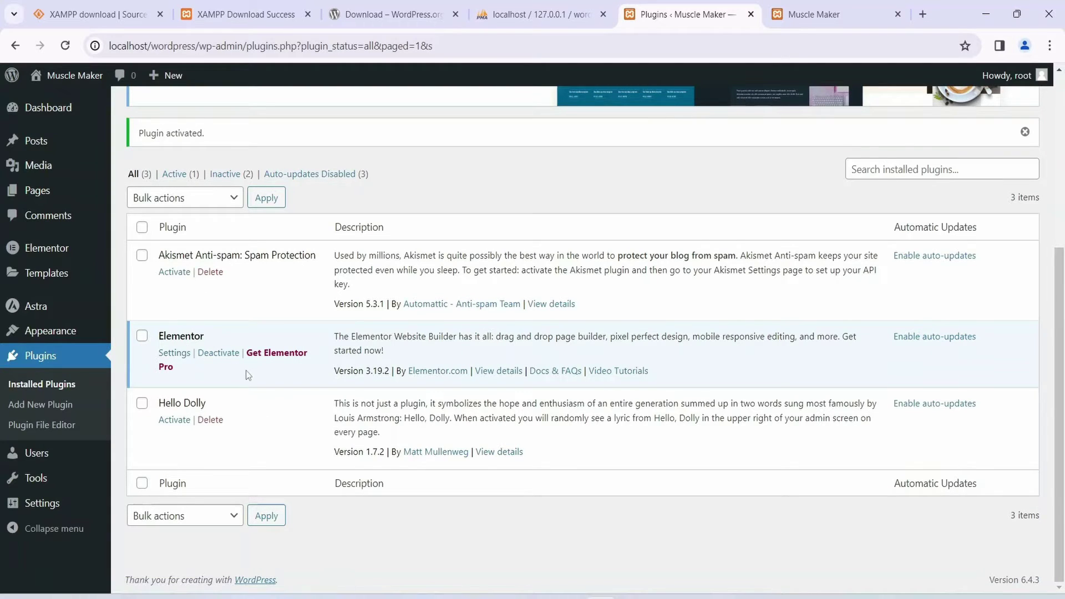
scroll(249, 376, "up", 4)
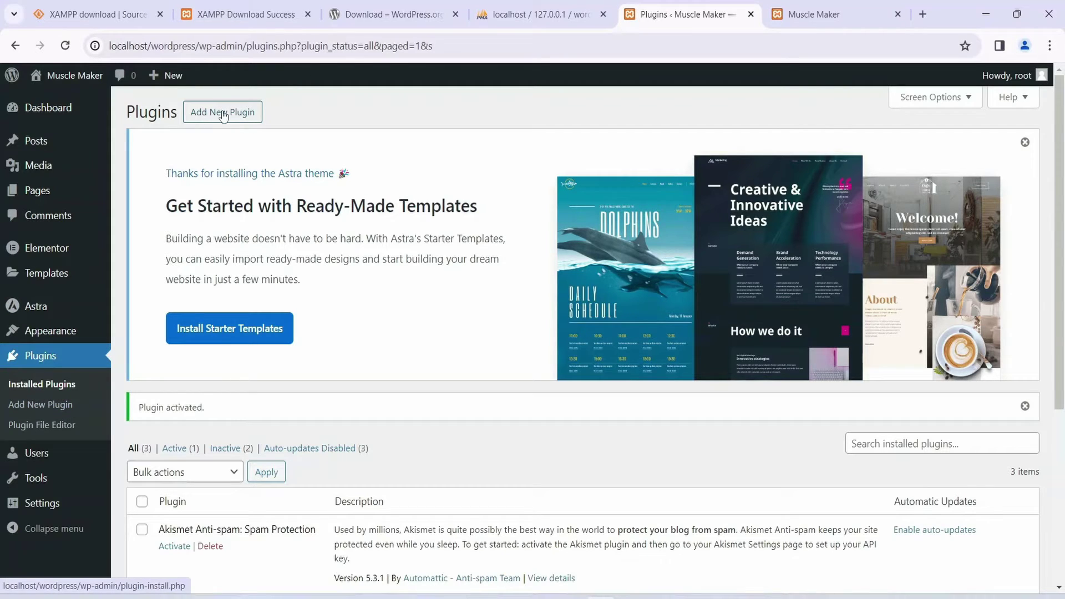
left_click(227, 115)
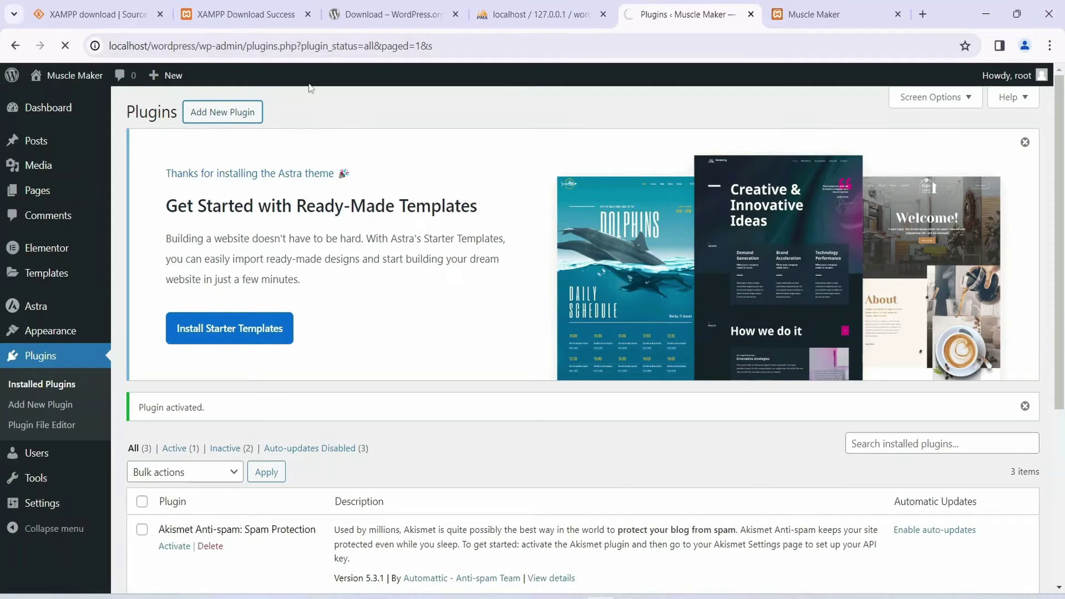
Step: Search plugins for 'starter template', then install and activate Starter Templates 4.0.12
scroll(396, 244, "down", 3)
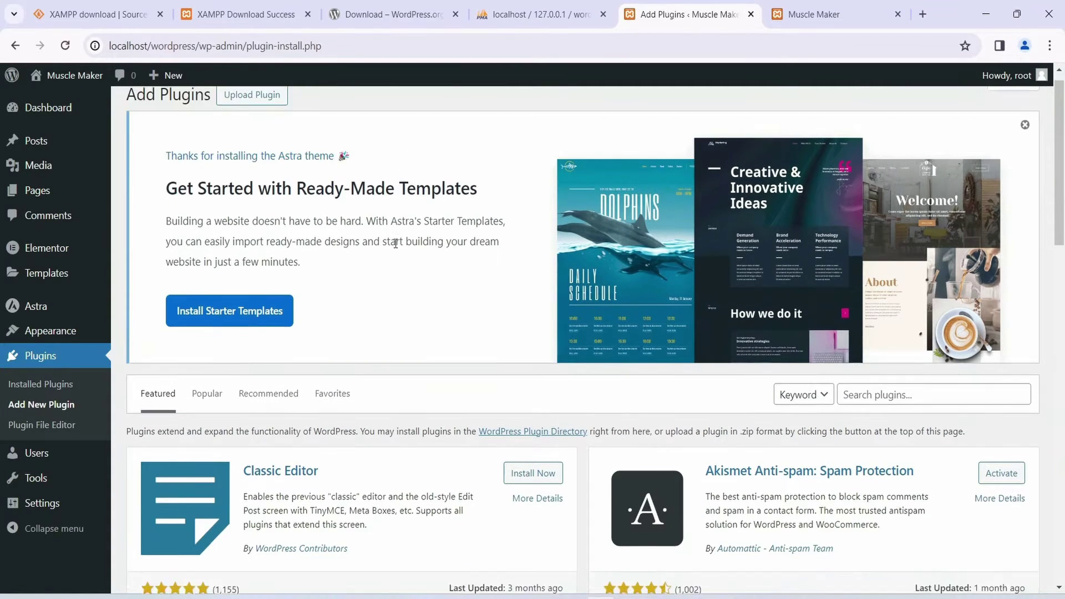
left_click(941, 264)
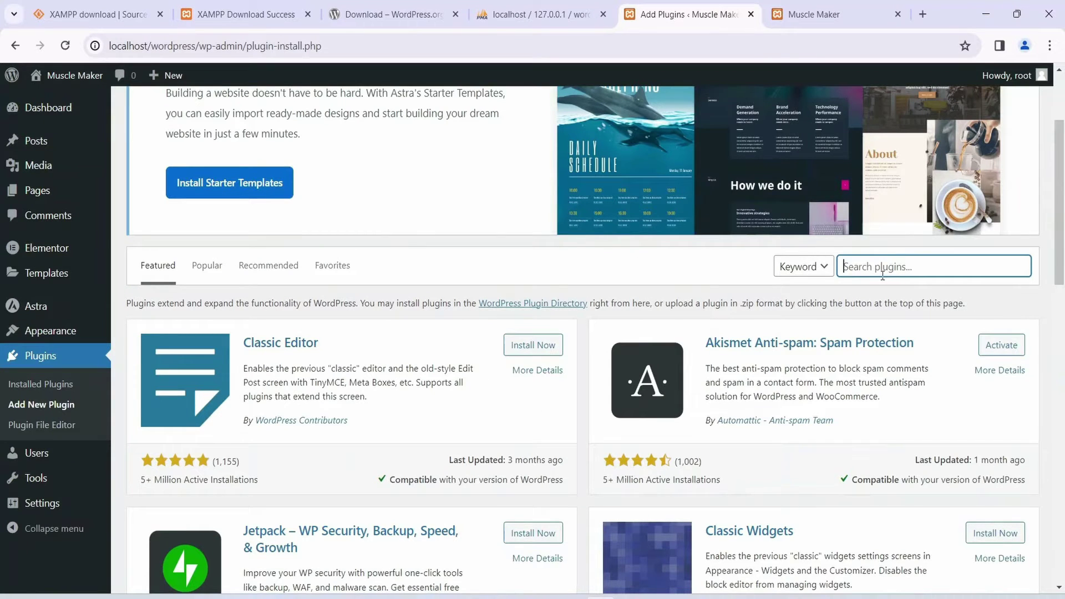
type("starter template")
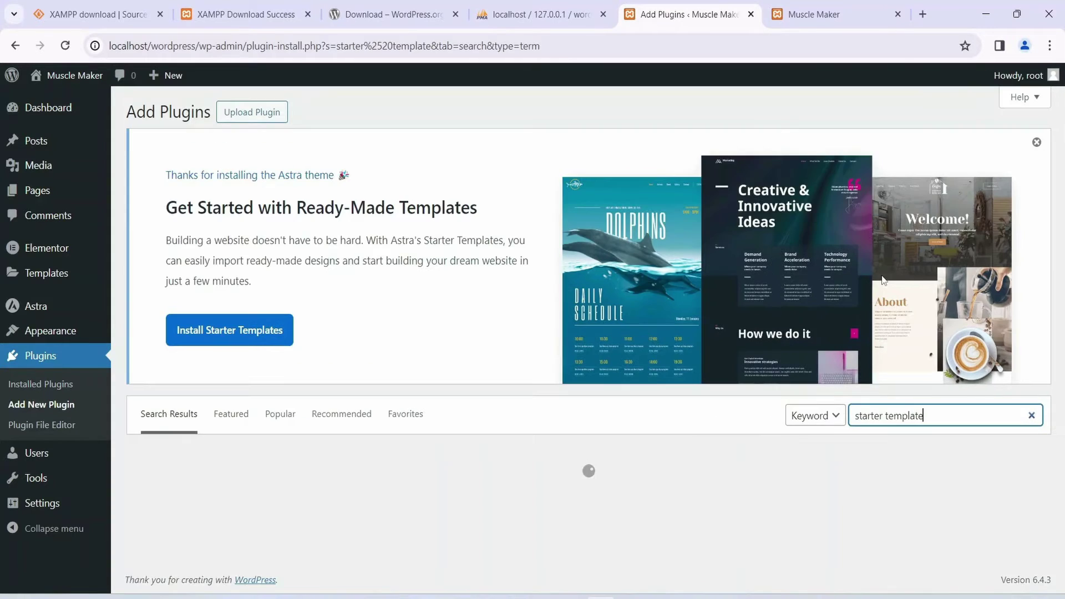
scroll(447, 416, "down", 4)
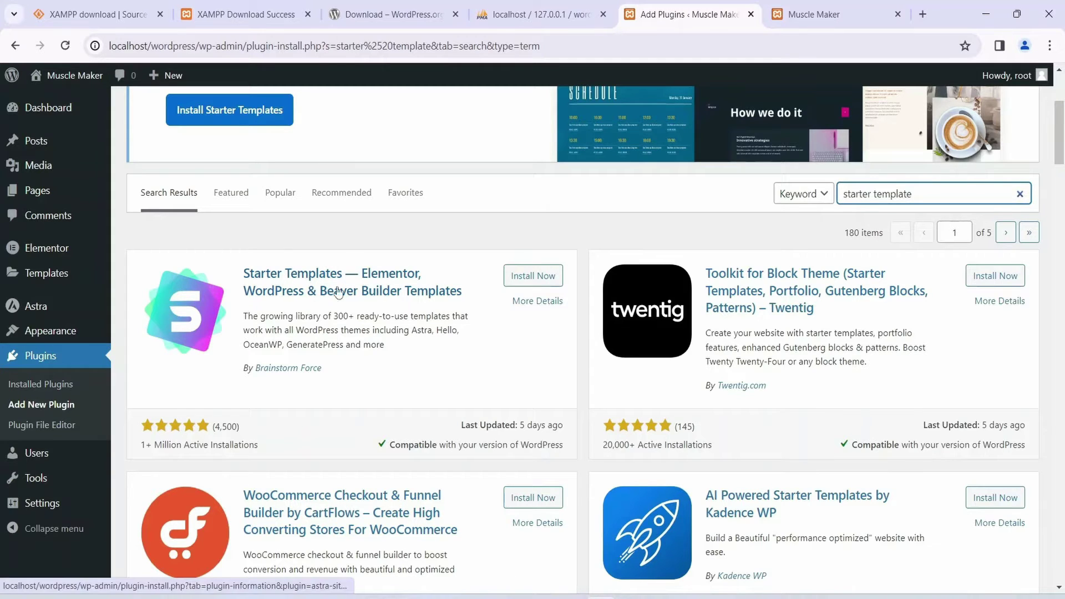
left_click(531, 276)
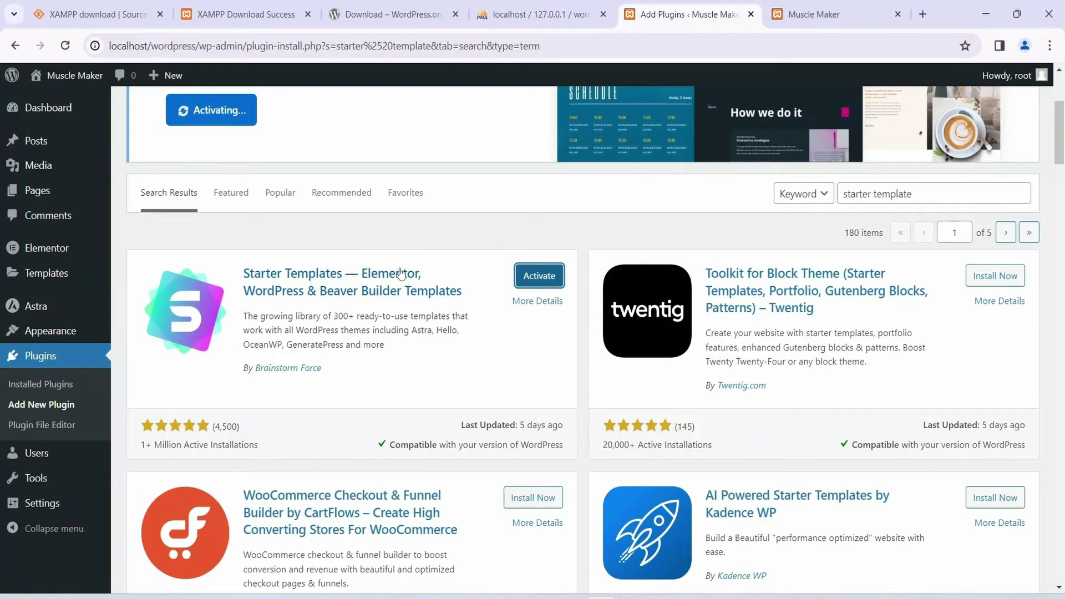
left_click(544, 280)
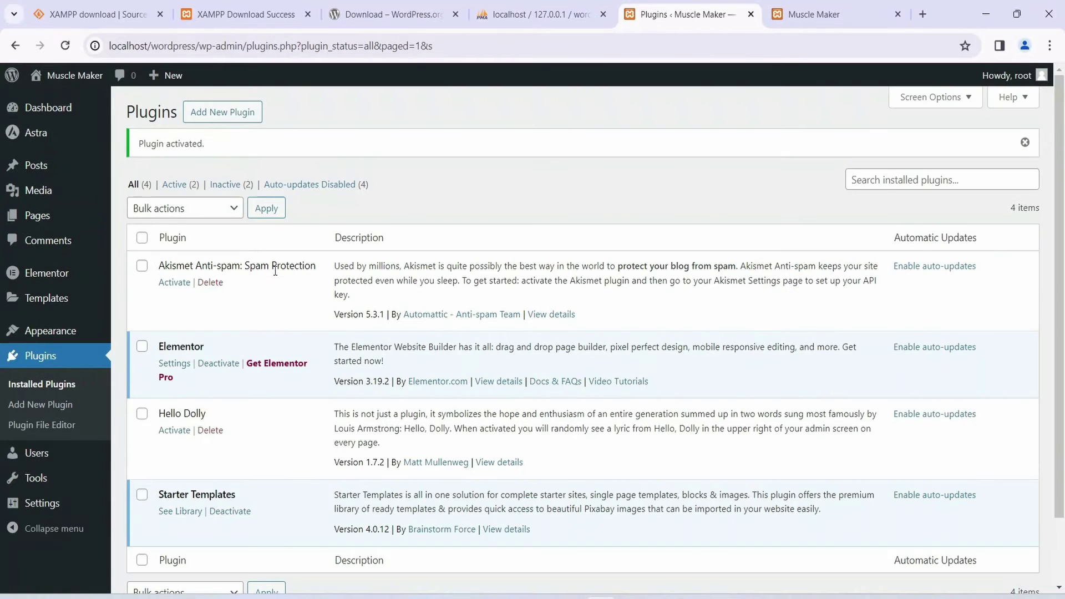
Step: Scroll the Starter Templates setup screen and go to its template library
scroll(274, 271, "down", 2)
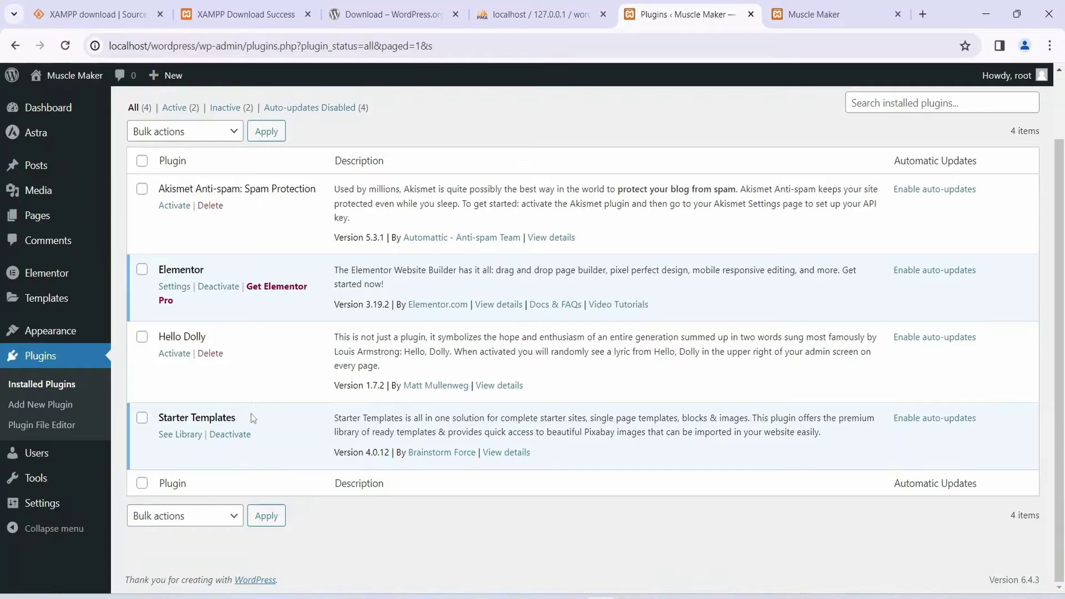
scroll(251, 414, "up", 2)
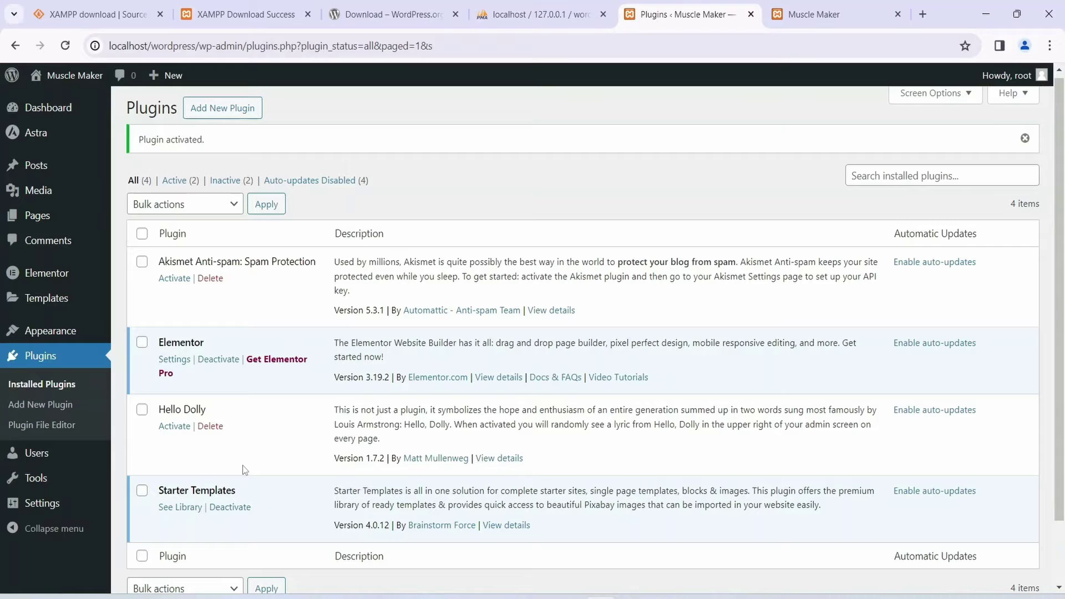
scroll(247, 460, "down", 2)
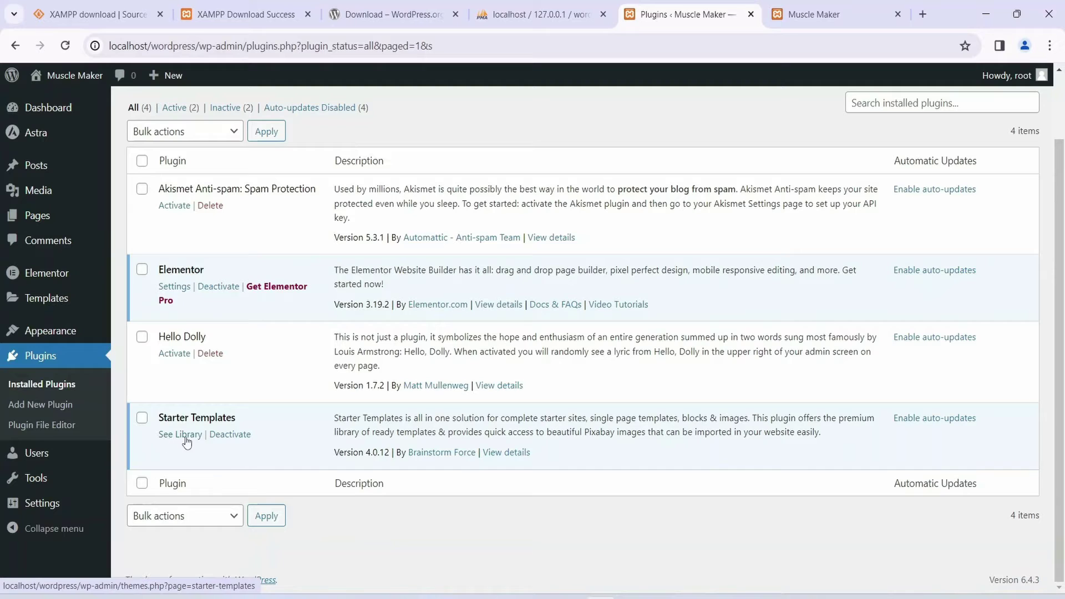
left_click(172, 437)
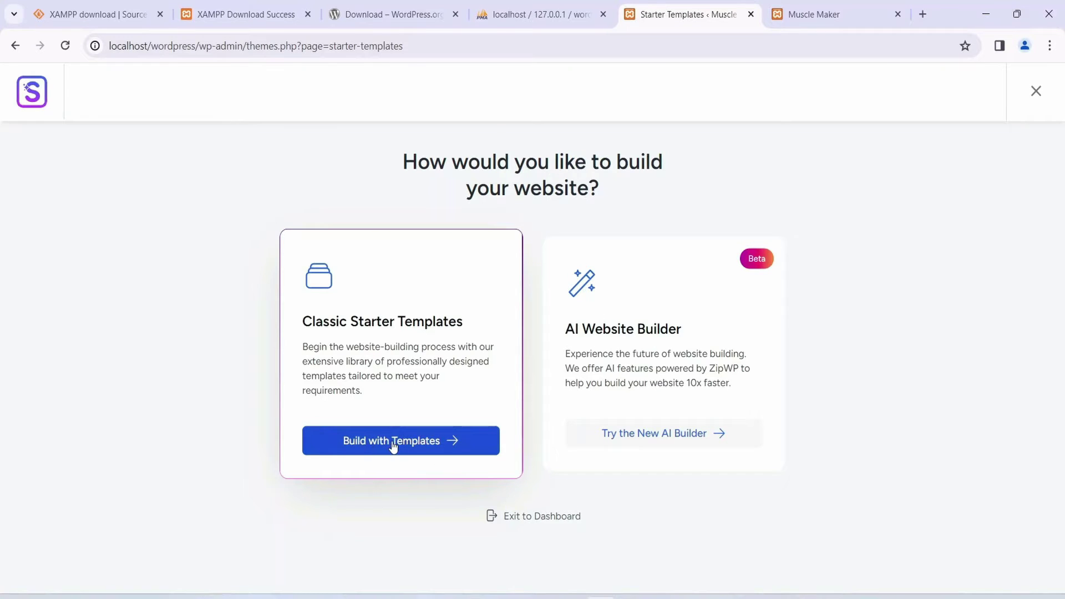
Step: Choose Build with Templates and select Elementor as the page builder
left_click(364, 444)
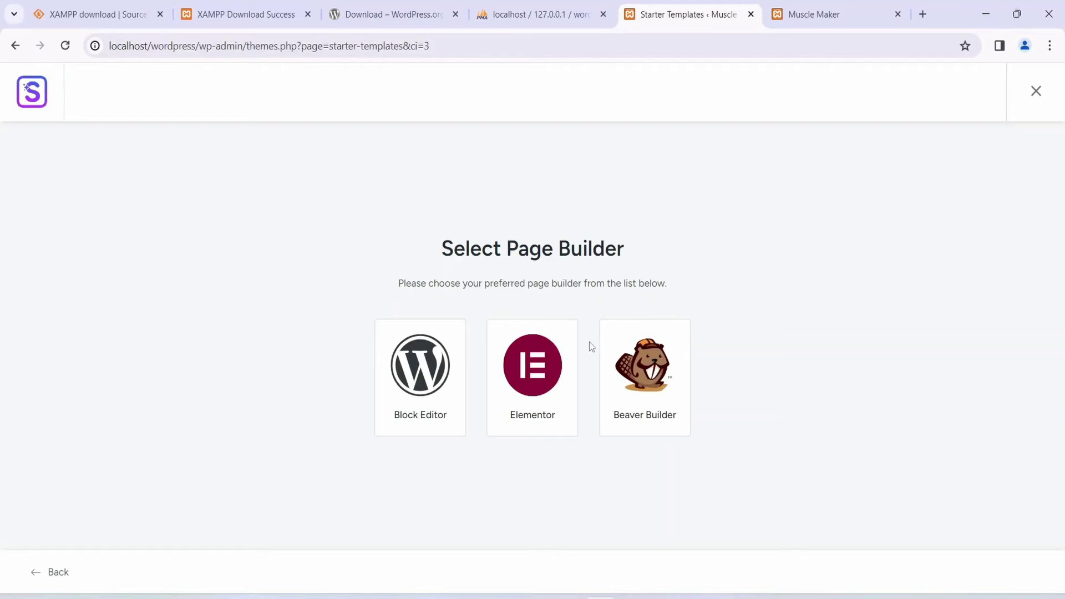
left_click(537, 368)
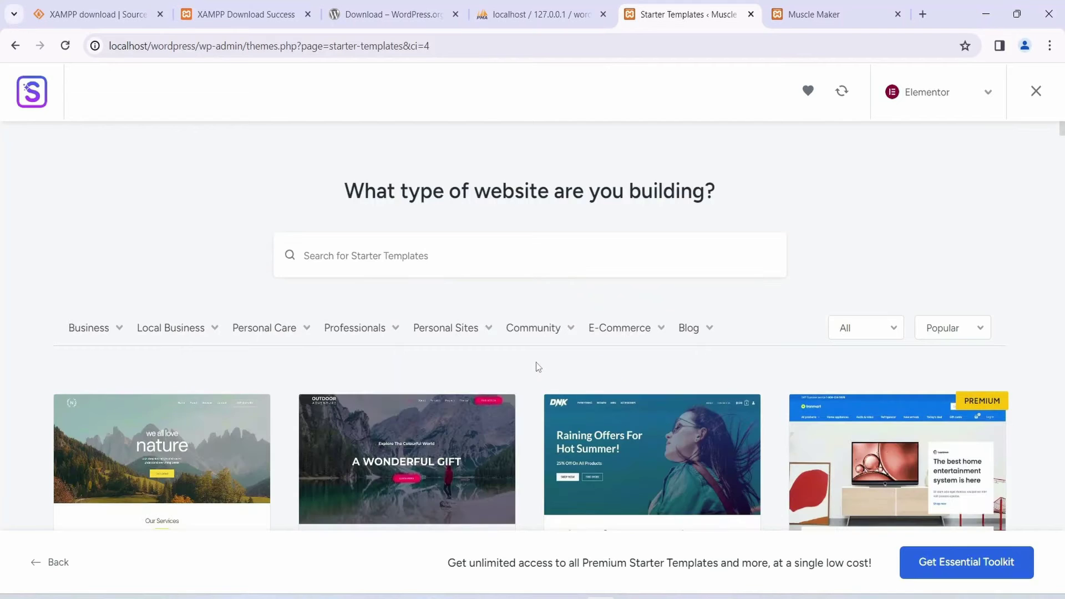
scroll(454, 352, "down", 10)
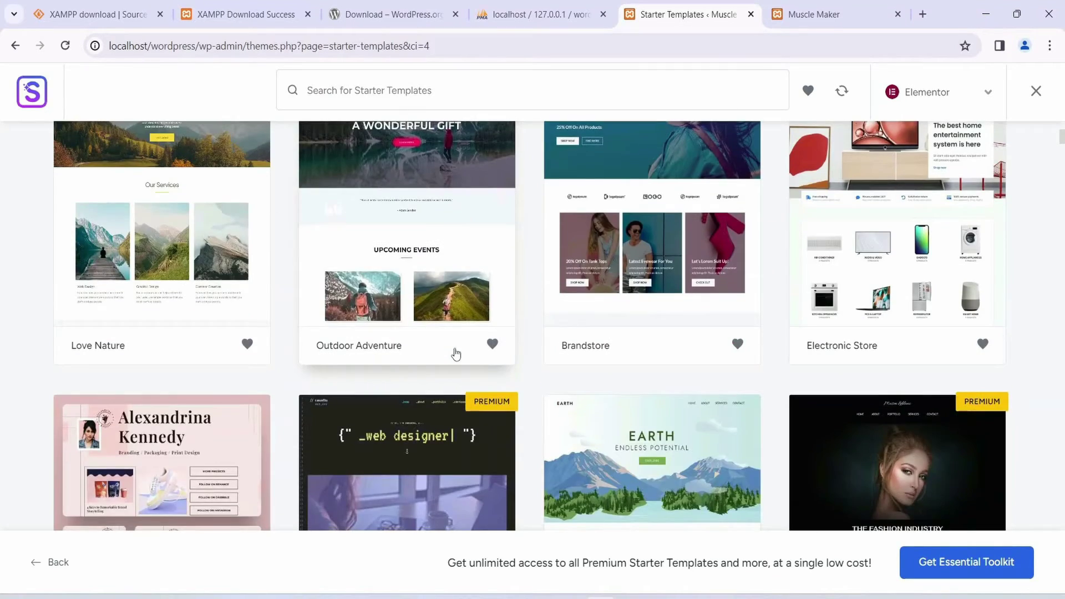
scroll(455, 354, "down", 15)
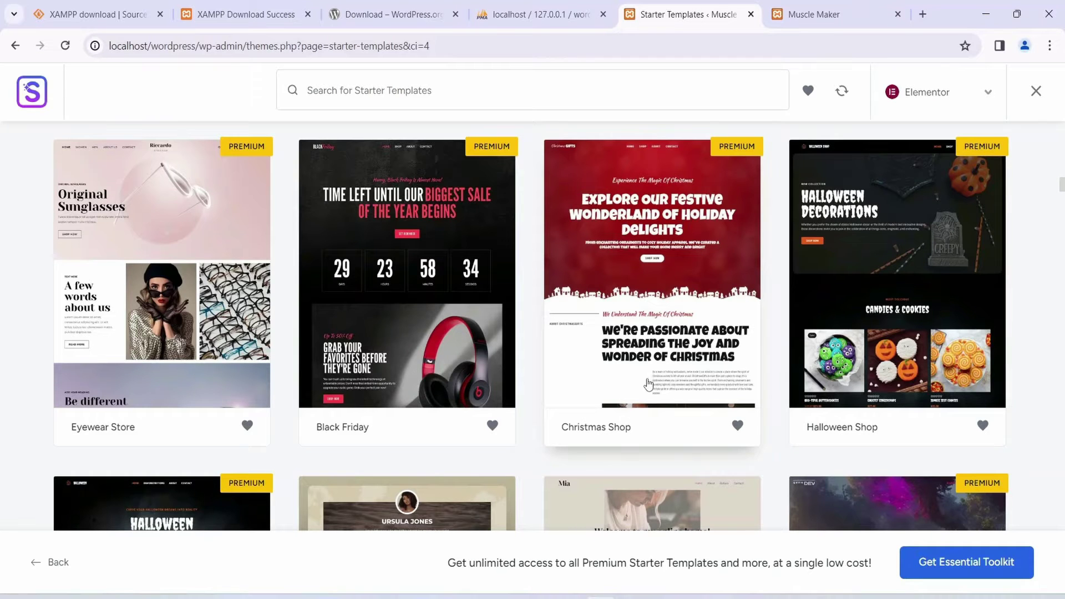
scroll(660, 394, "up", 6)
scroll(669, 400, "up", 1)
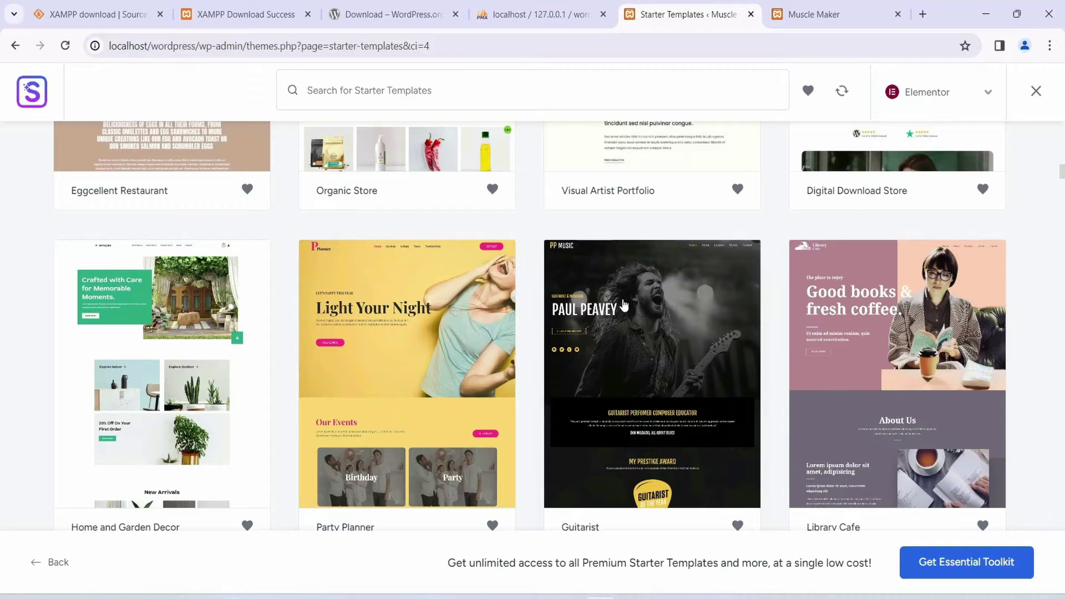
scroll(793, 438, "up", 5)
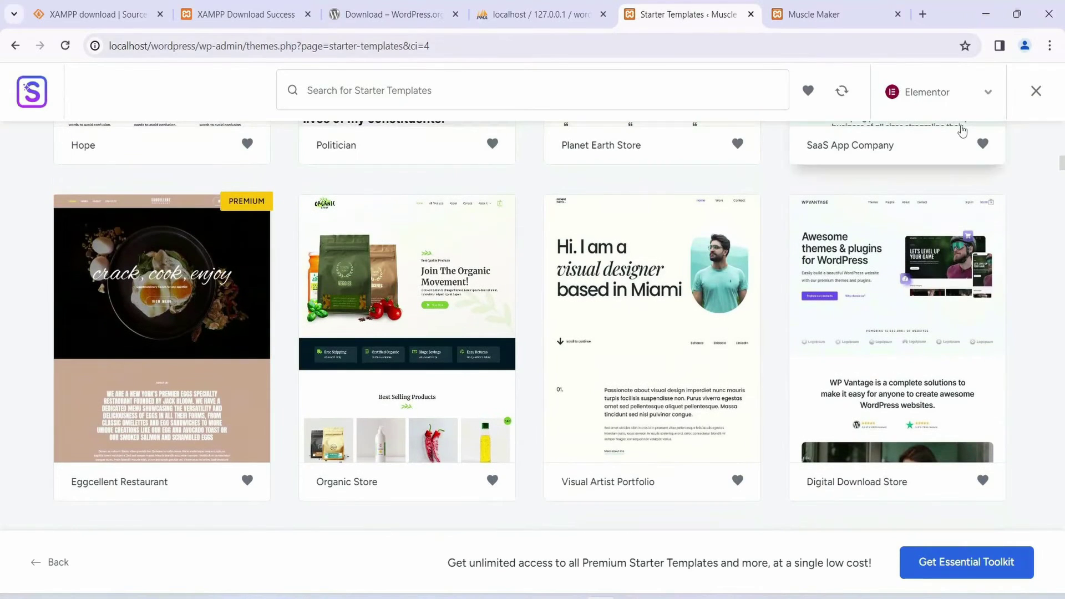
scroll(937, 340, "up", 8)
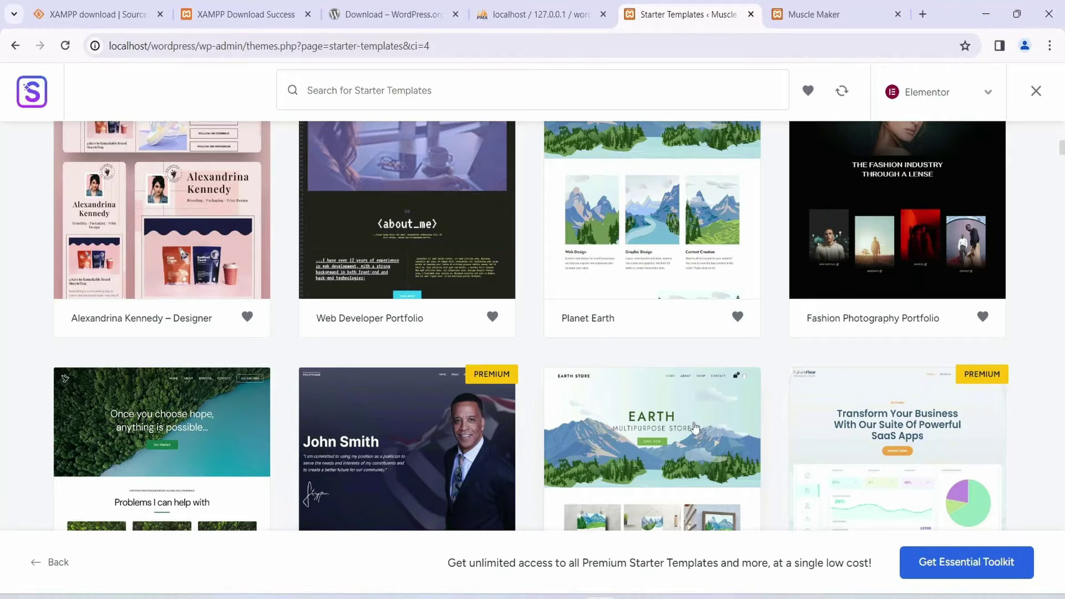
scroll(638, 427, "up", 2)
scroll(594, 422, "down", 3)
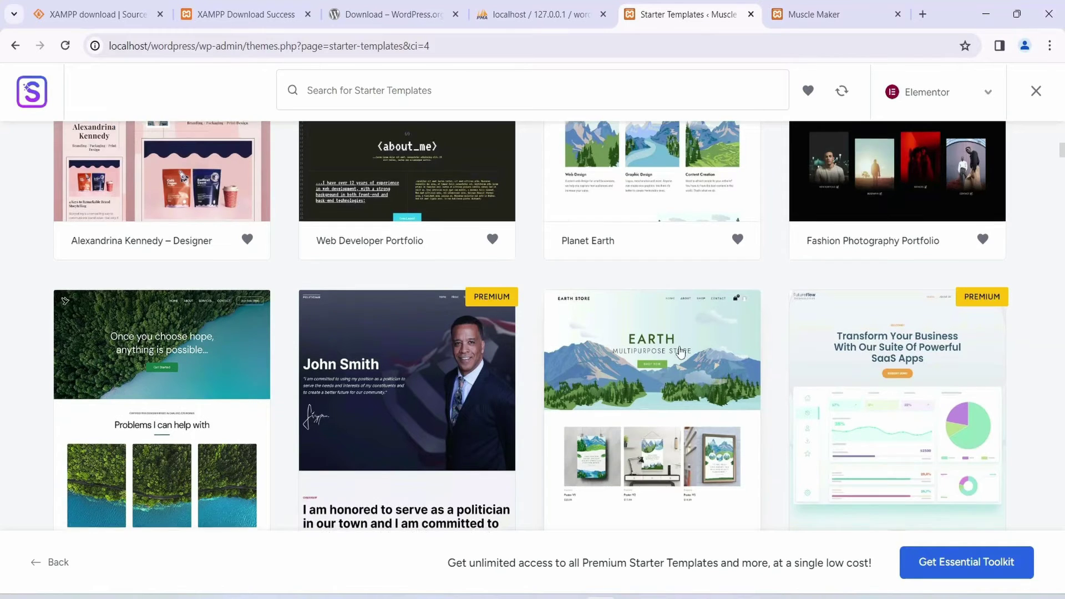
scroll(688, 333, "down", 3)
scroll(697, 294, "up", 3)
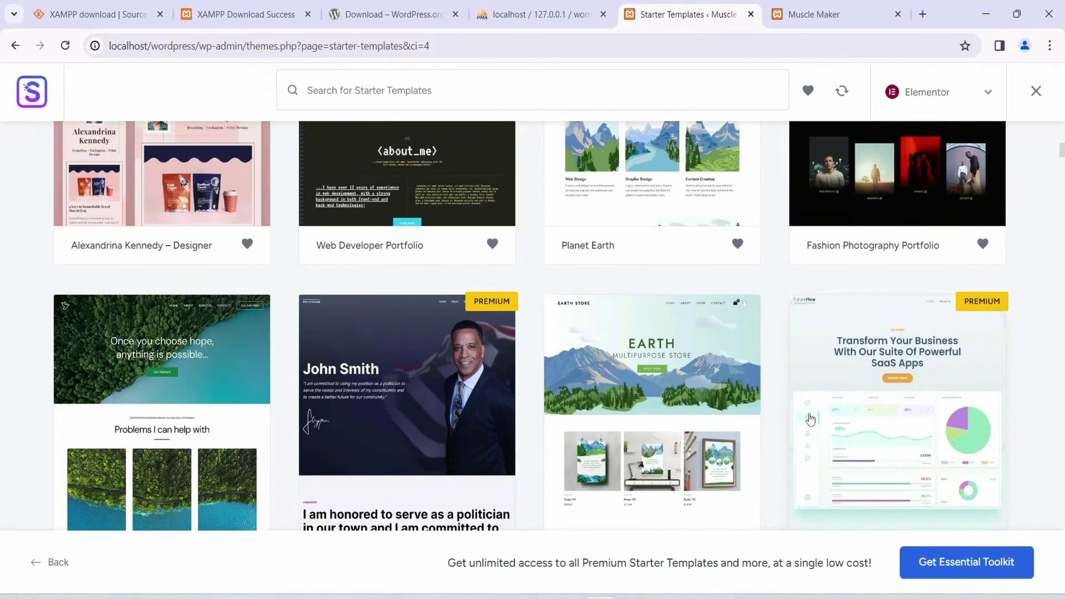
scroll(747, 428, "up", 5)
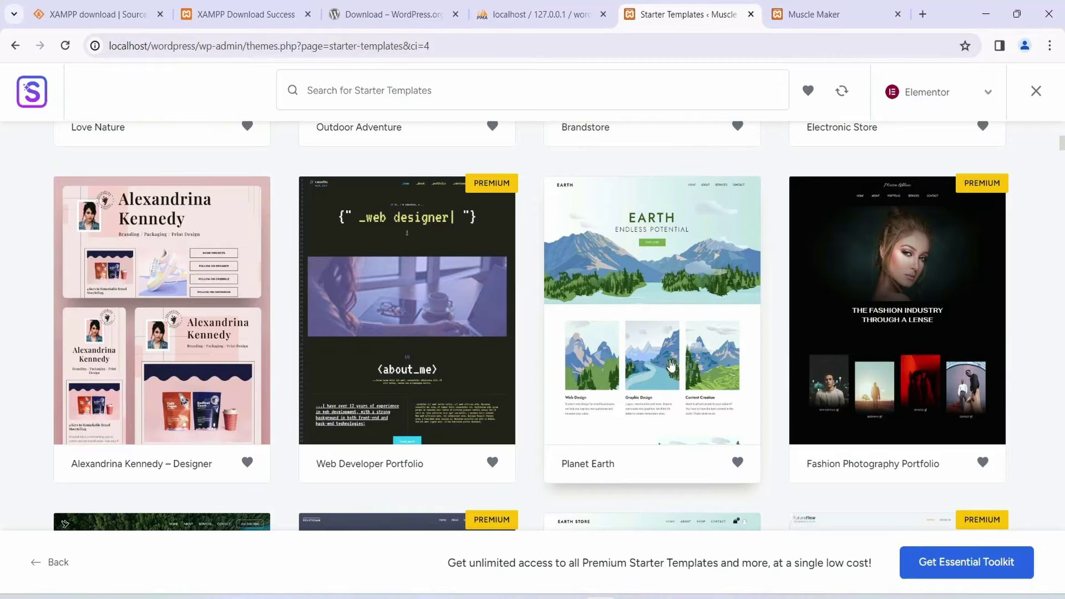
scroll(671, 365, "up", 6)
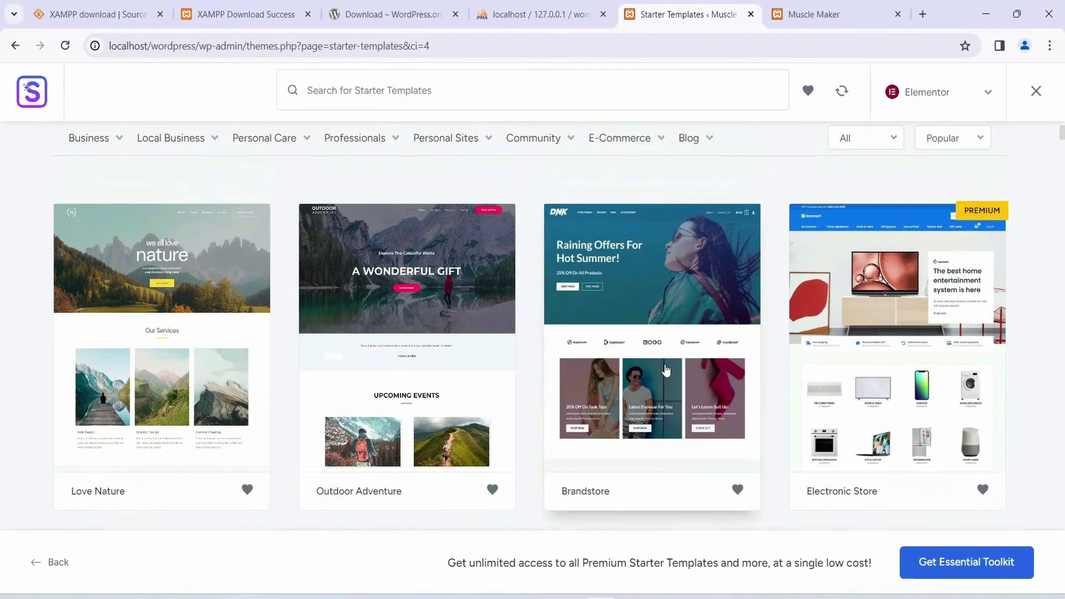
scroll(656, 349, "up", 3)
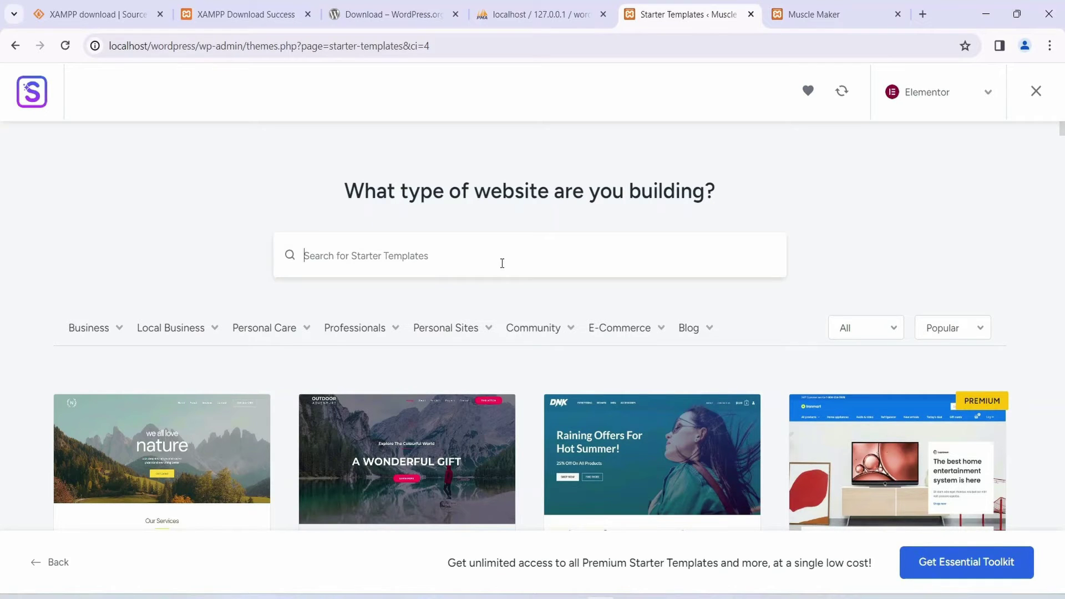
Step: Search the starter templates for 'gym' and browse results like Lotus Spa, Yoga Studio and Personal Trainer
left_click(411, 256)
type("gym")
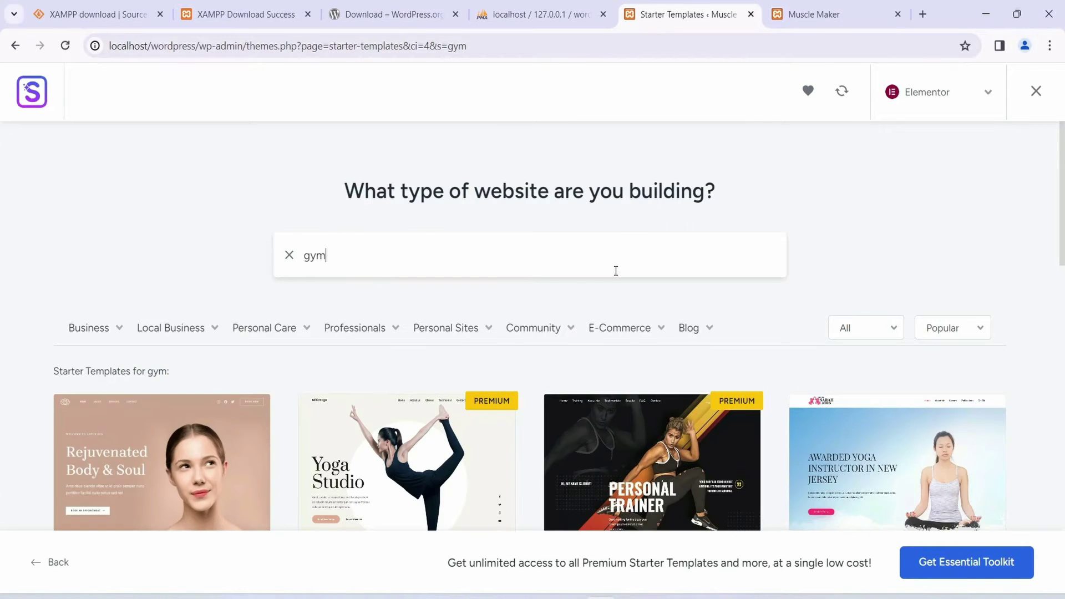
scroll(804, 266, "down", 3)
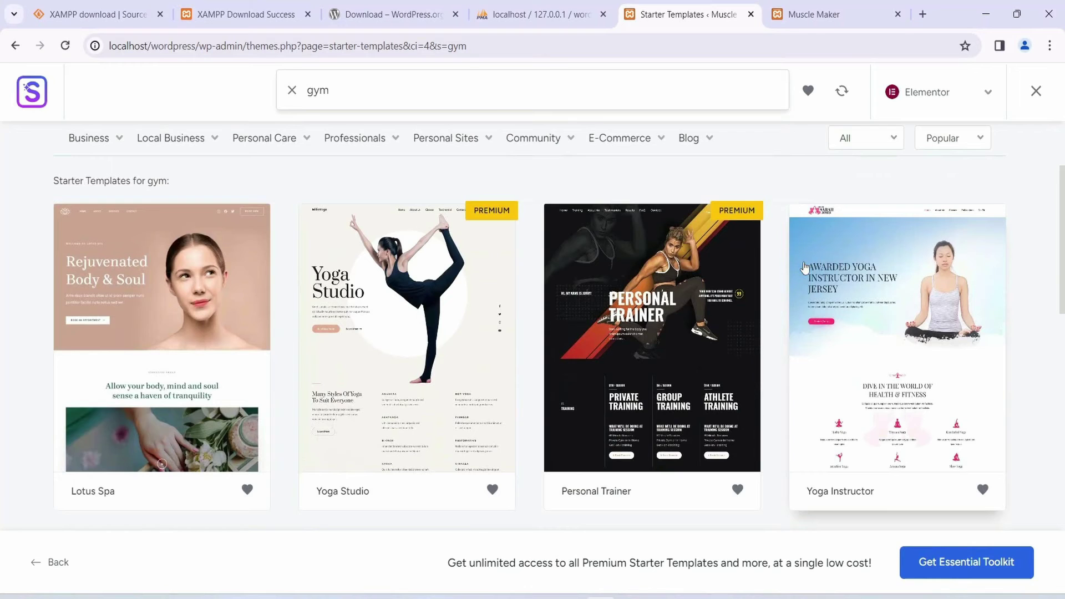
scroll(660, 331, "down", 6)
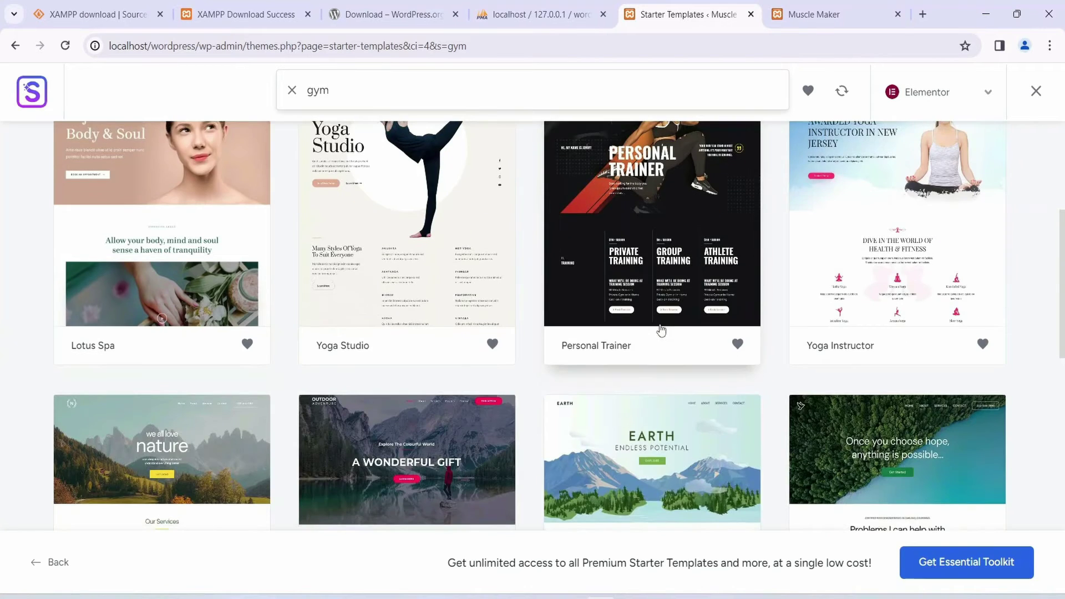
scroll(660, 331, "down", 6)
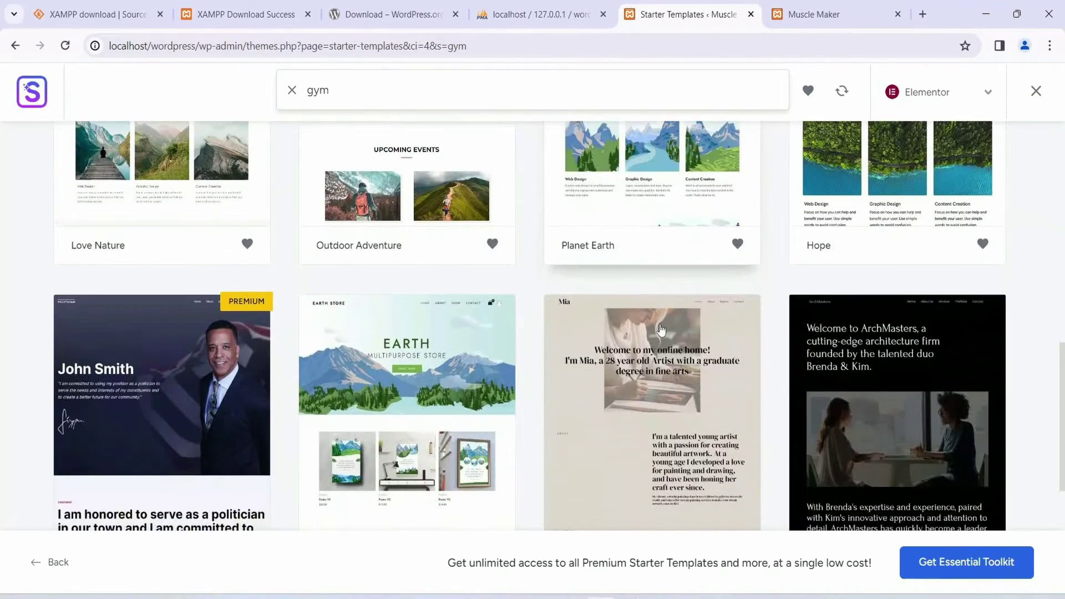
scroll(406, 376, "down", 6)
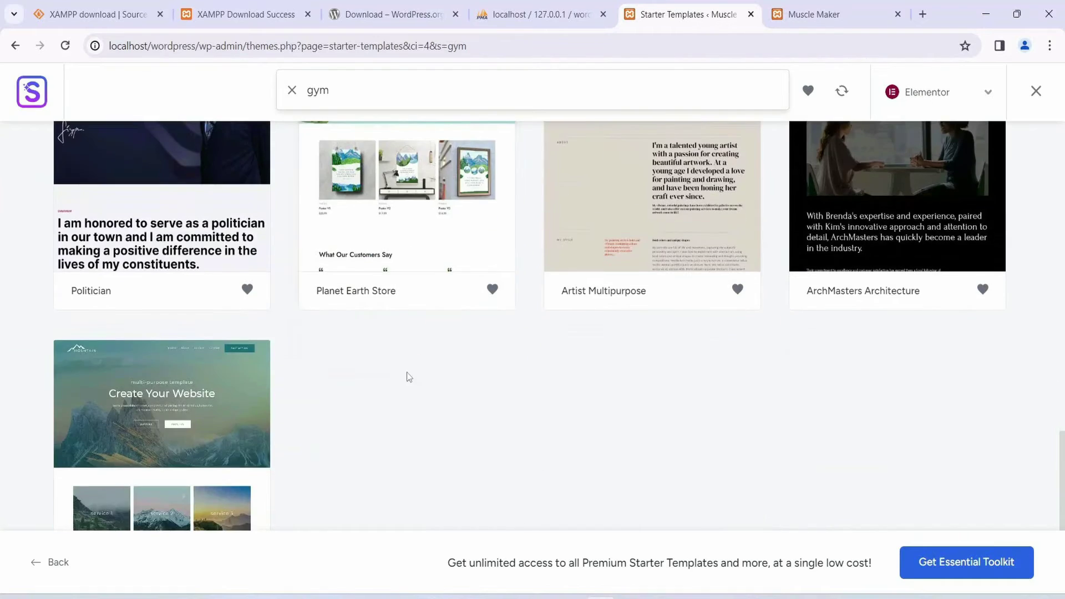
scroll(211, 499, "up", 5)
scroll(737, 392, "up", 4)
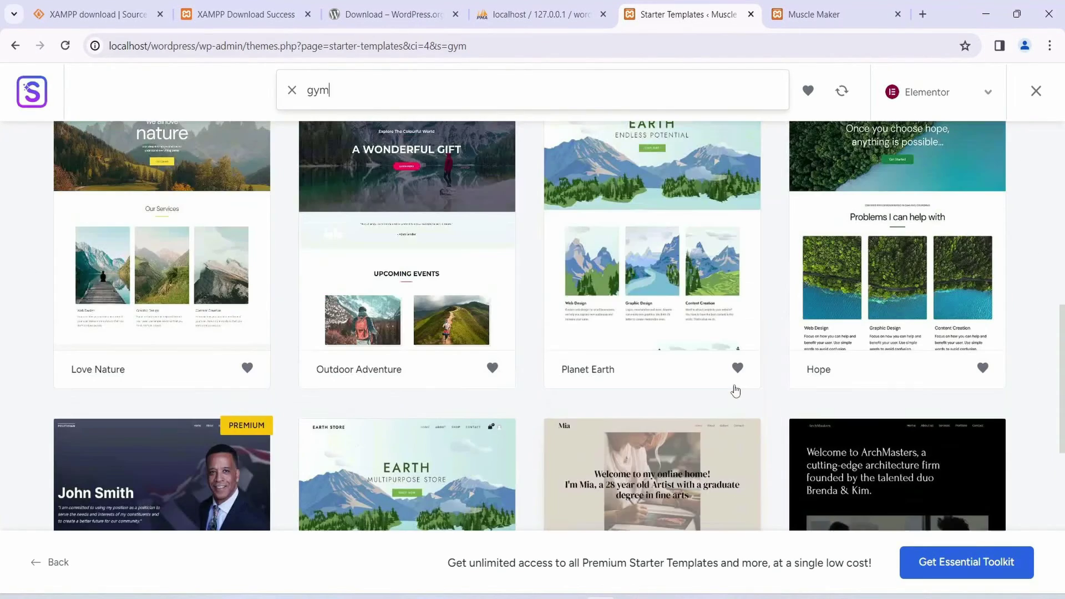
scroll(625, 398, "up", 4)
scroll(552, 392, "up", 5)
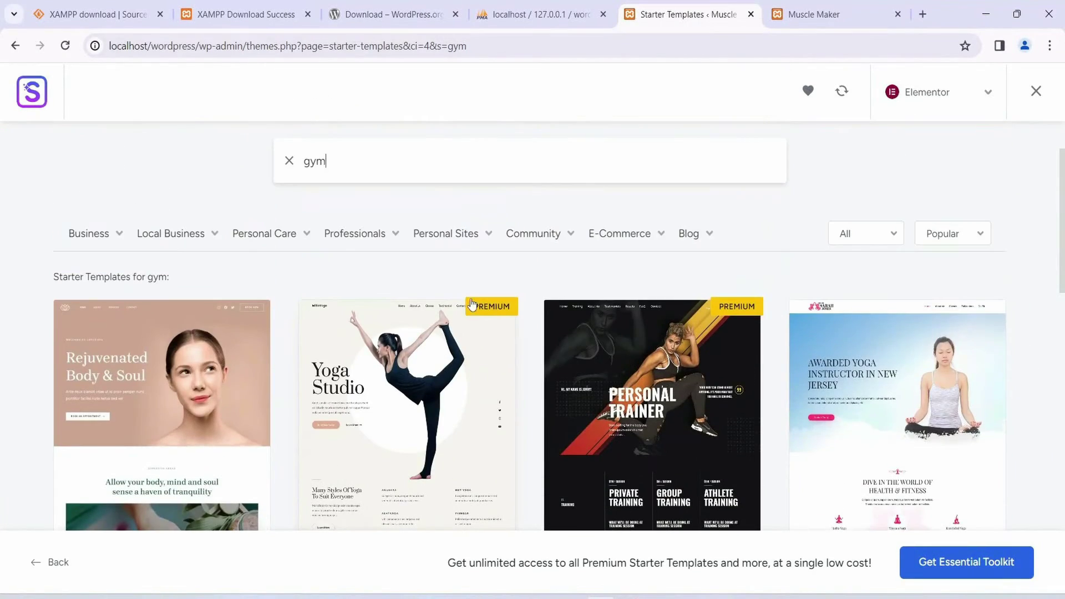
scroll(175, 354, "down", 3)
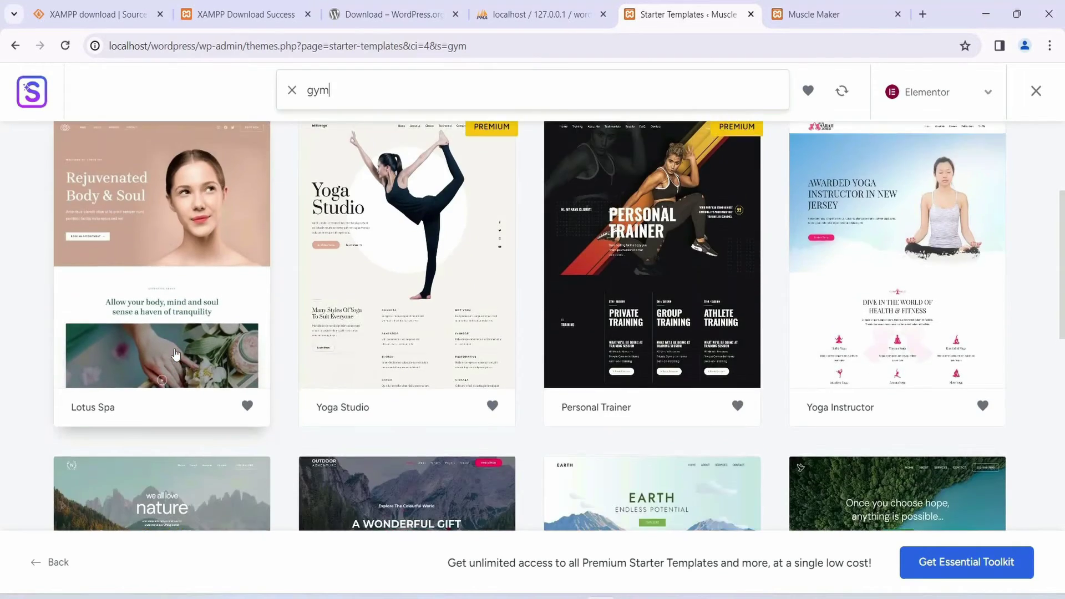
scroll(978, 231, "up", 3)
scroll(1020, 343, "down", 1)
scroll(1020, 343, "down", 2)
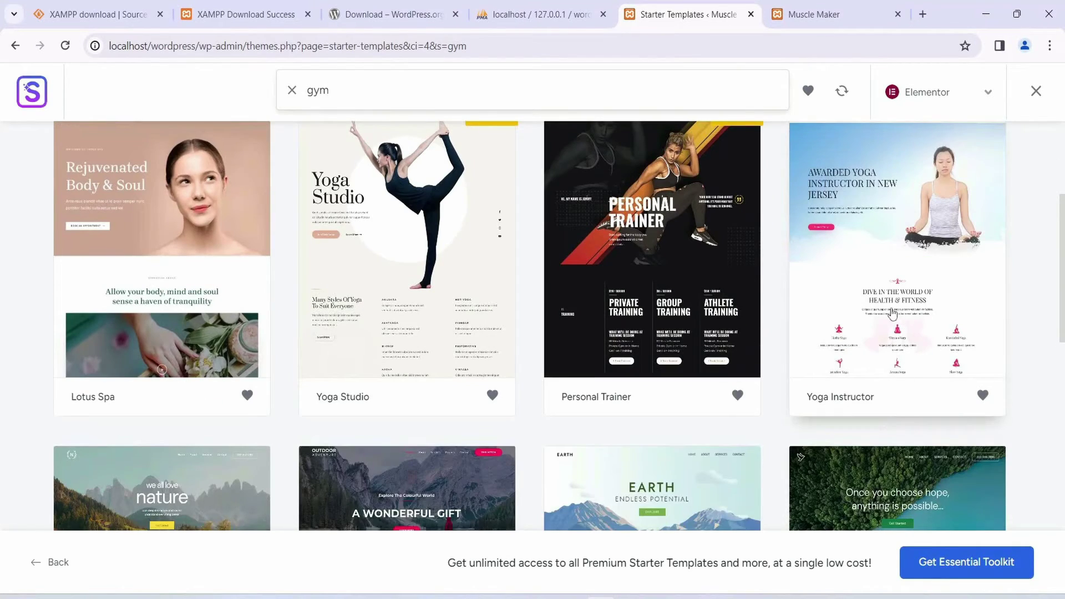
Step: Select the Yoga Instructor template and scroll through its home page preview
left_click(910, 232)
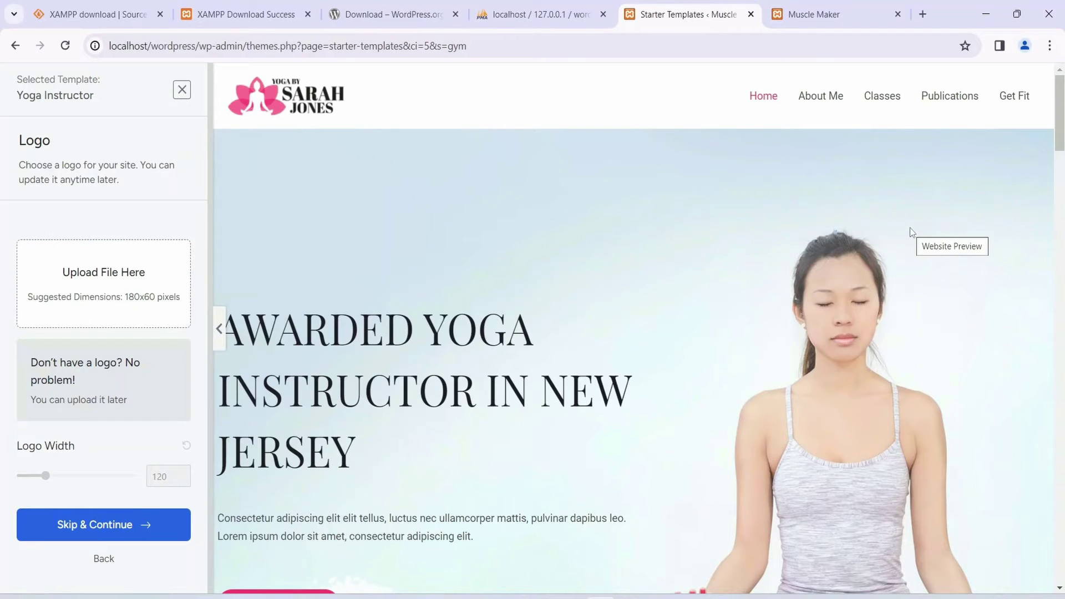
scroll(475, 228, "down", 15)
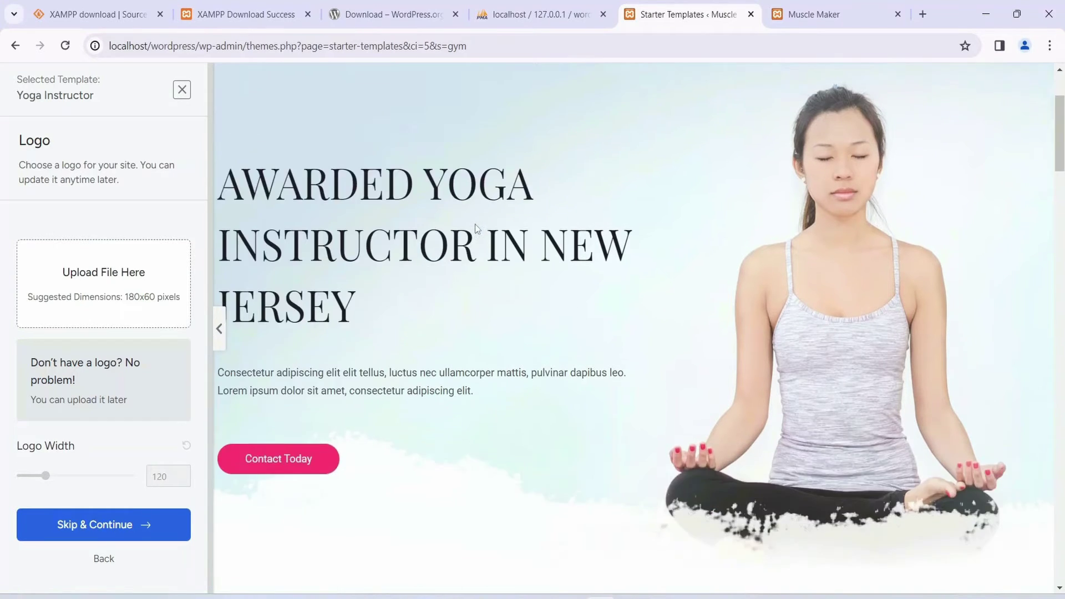
scroll(549, 295, "down", 3)
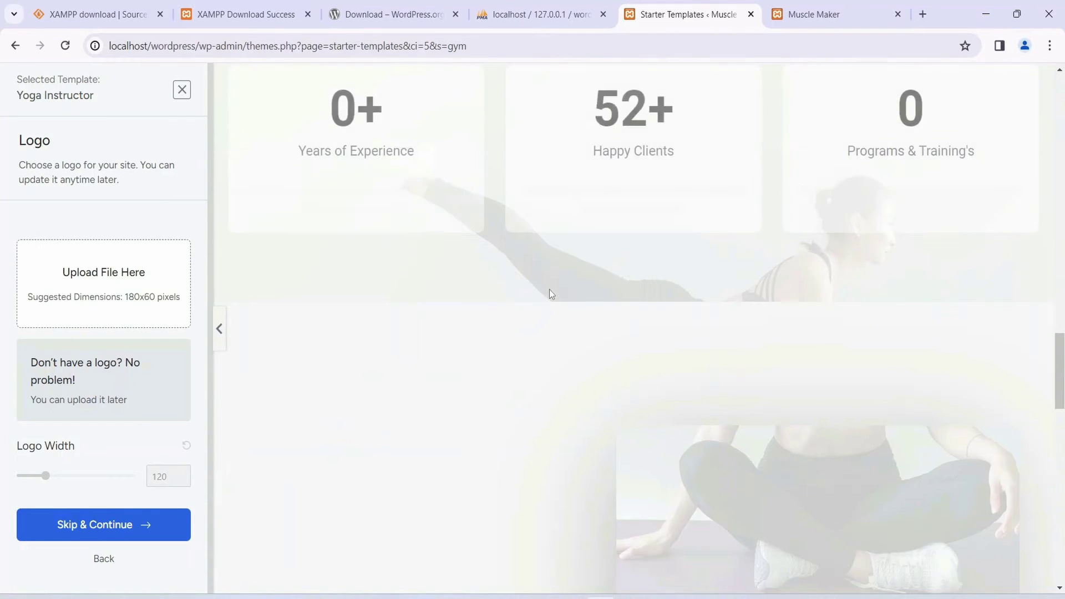
scroll(549, 294, "up", 20)
scroll(550, 294, "up", 2)
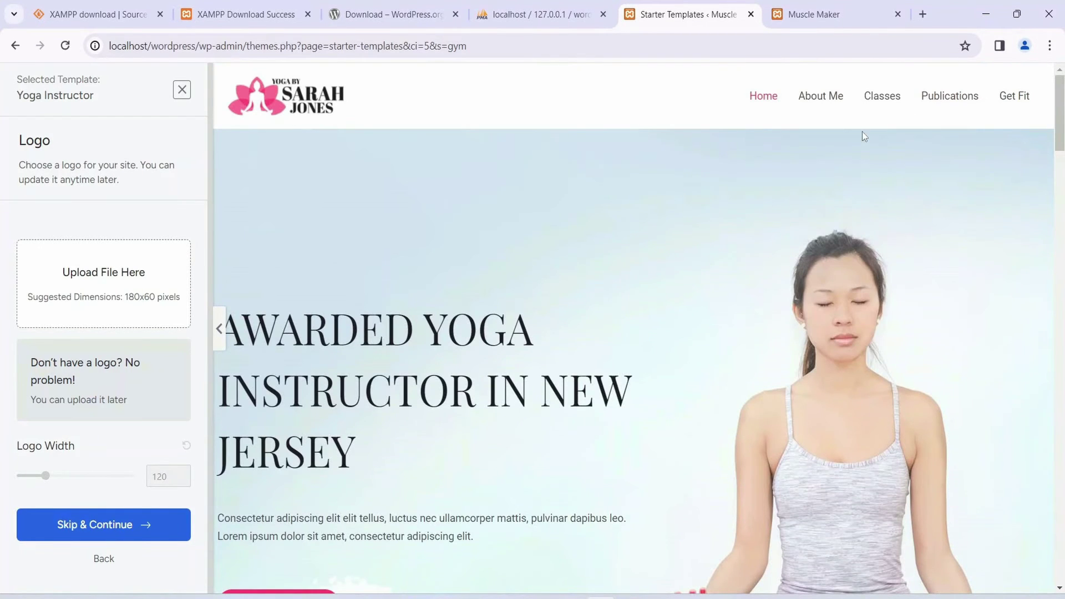
Step: Preview the Yoga Instructor template's About Me page
left_click(832, 103)
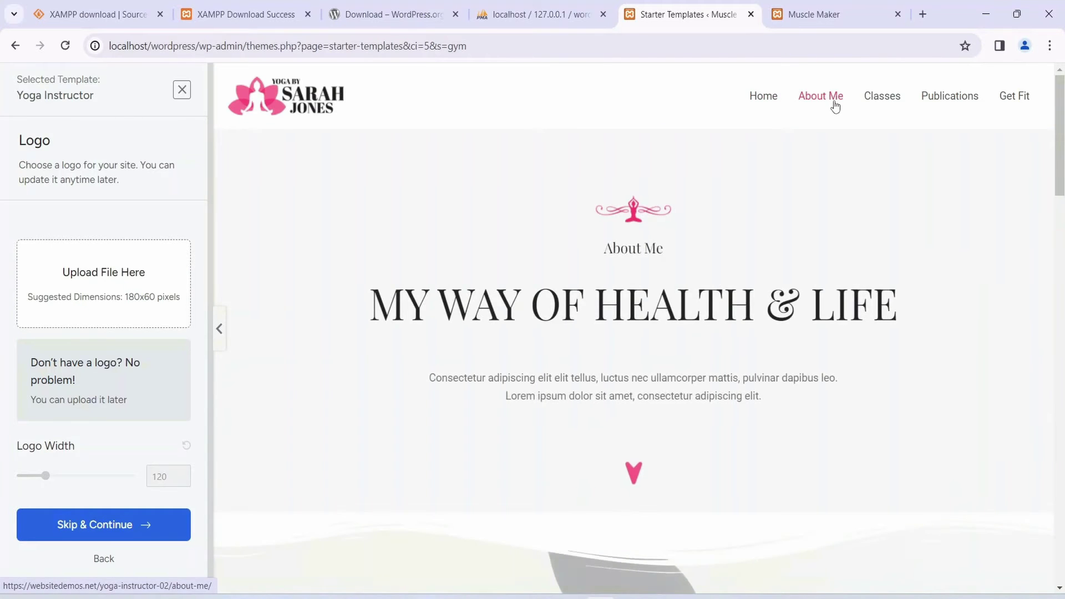
scroll(504, 402, "down", 5)
scroll(608, 383, "down", 10)
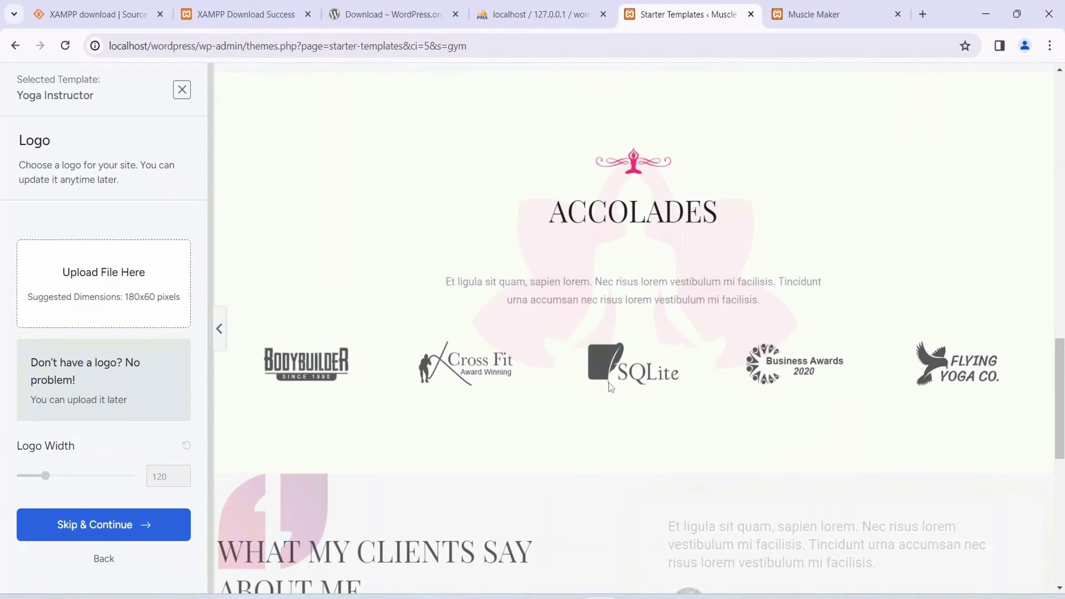
scroll(608, 382, "up", 15)
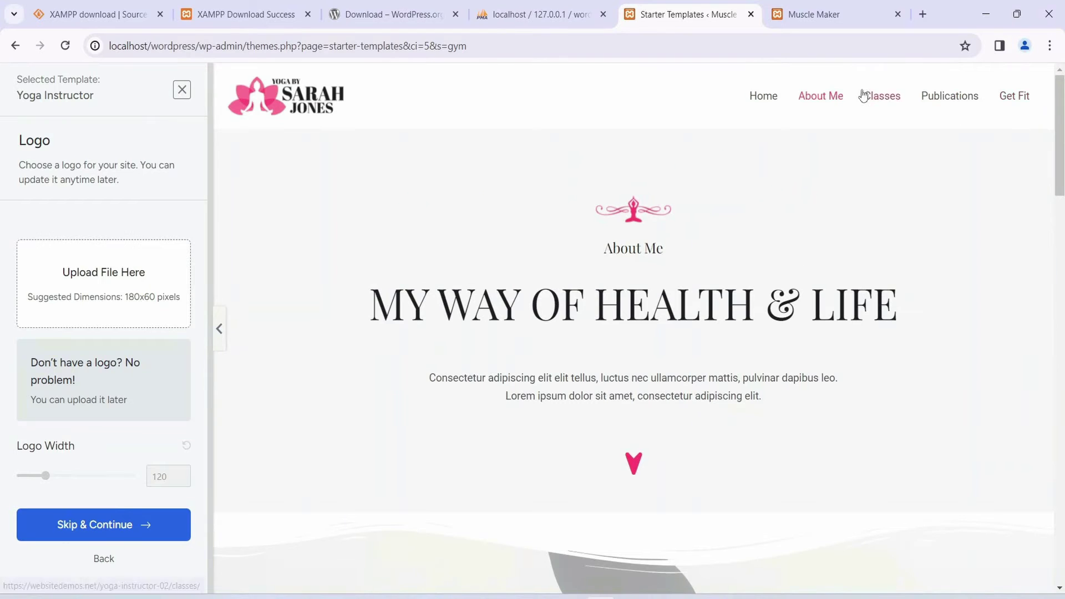
Step: Preview the Classes page with its Group and Private Coaching plans
left_click(883, 96)
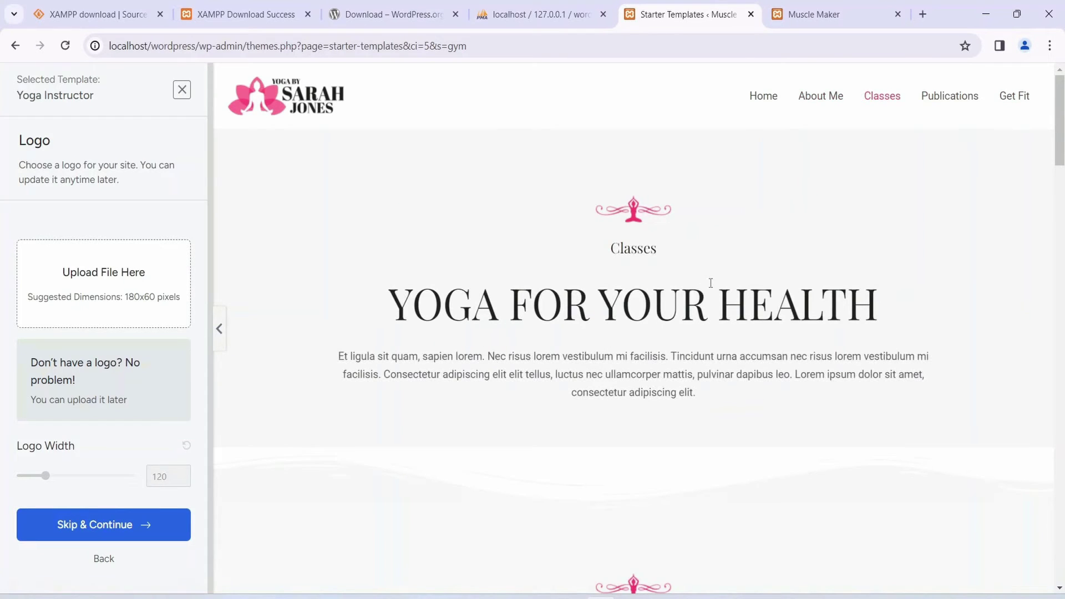
scroll(709, 283, "down", 15)
scroll(710, 294, "down", 10)
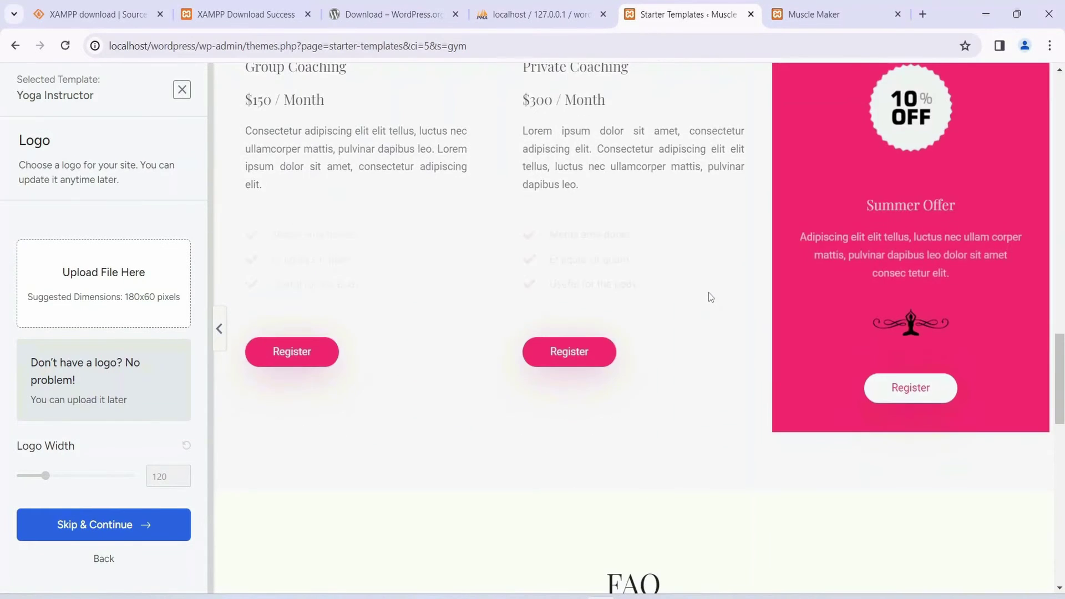
scroll(707, 298, "down", 2)
scroll(706, 294, "up", 20)
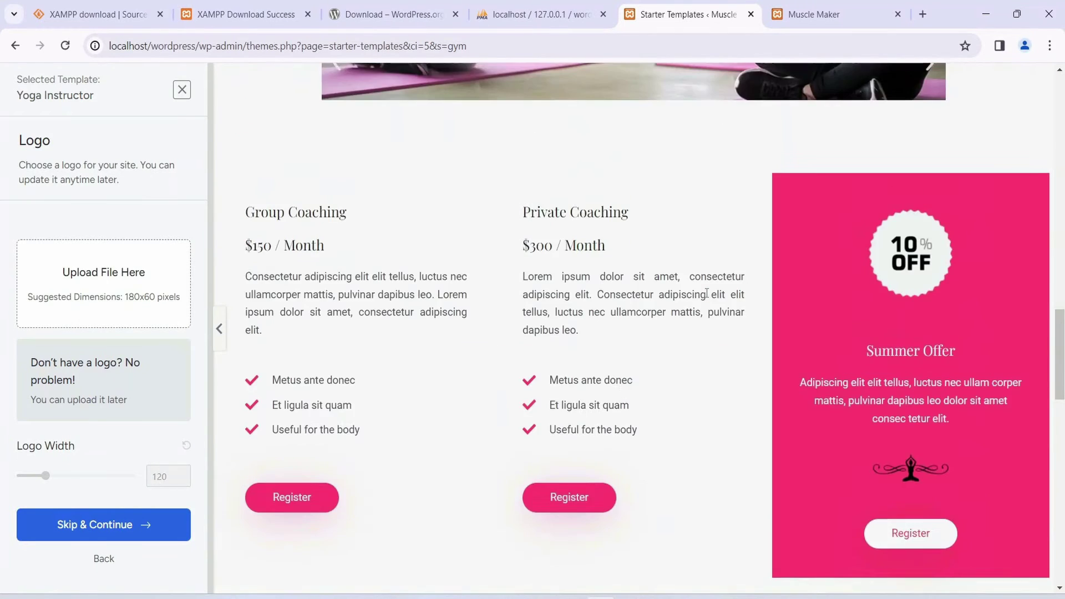
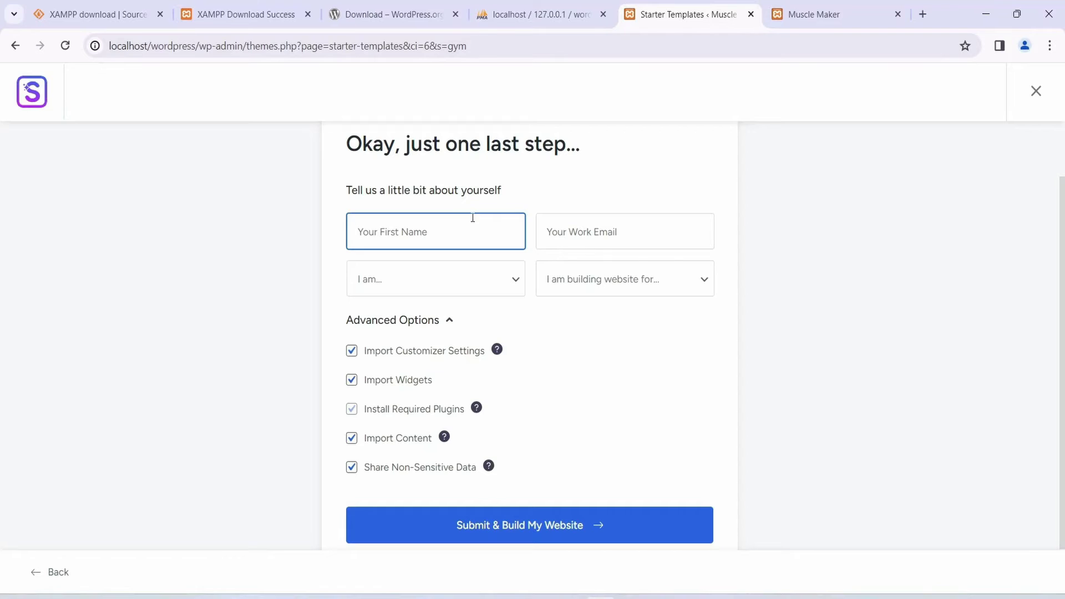
Step: Enter the user's name and work email in the Starter Templates details form
type("gs")
left_click(598, 236)
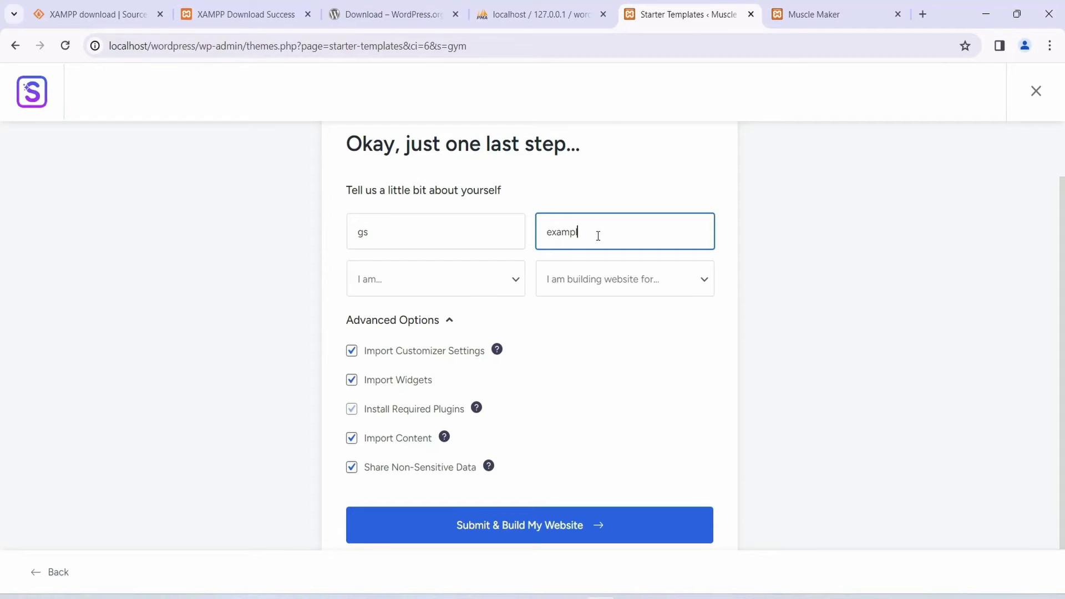
left_click_drag(575, 233, 820, 230)
Step: Select Beginner as the experience level
left_click(338, 318)
left_click(514, 278)
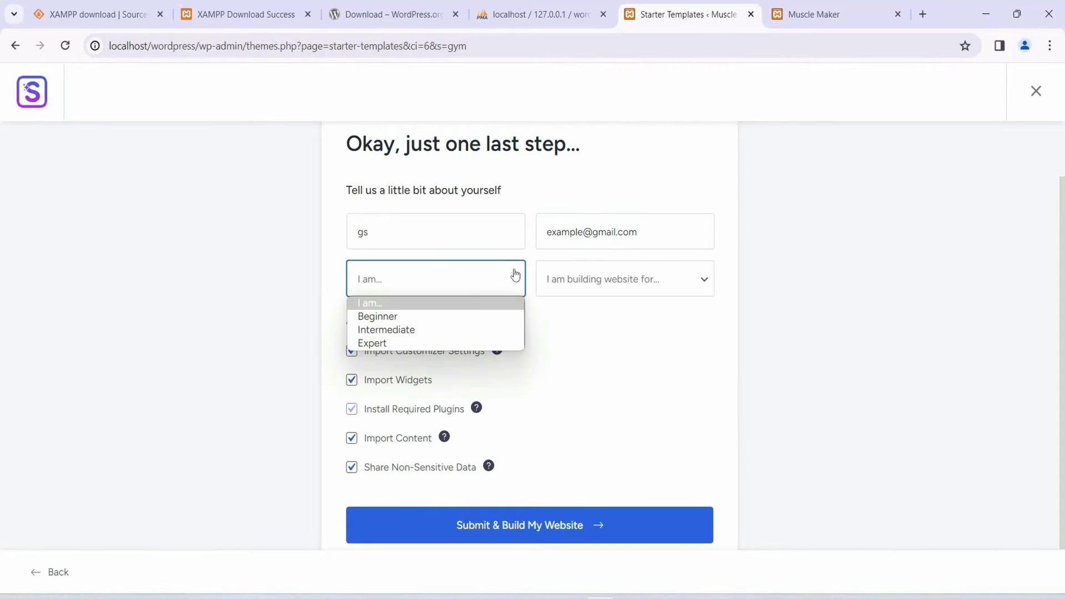
left_click(399, 317)
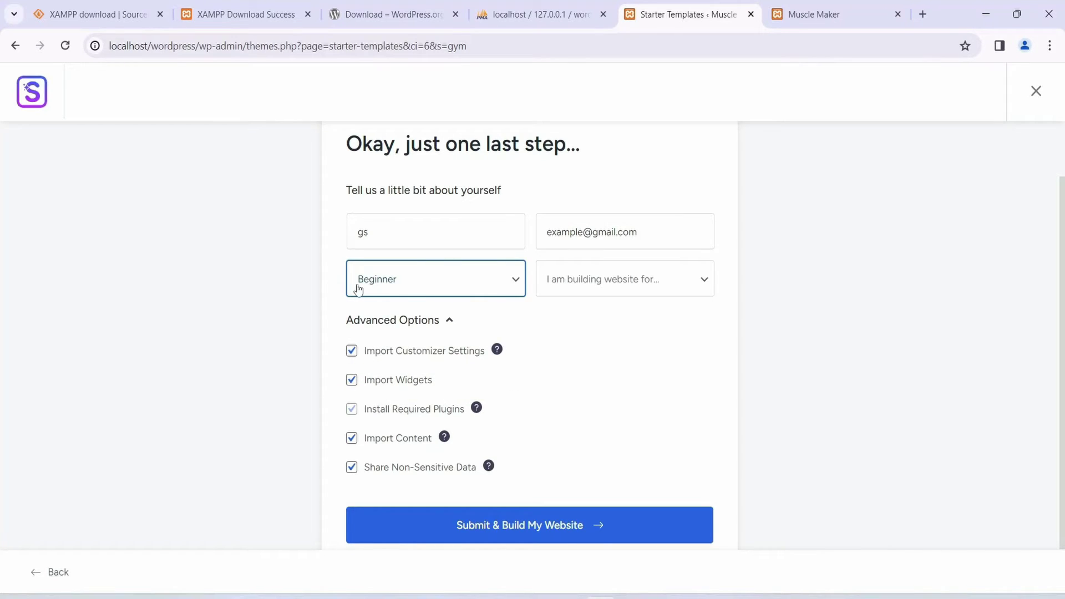
left_click(501, 295)
left_click(791, 331)
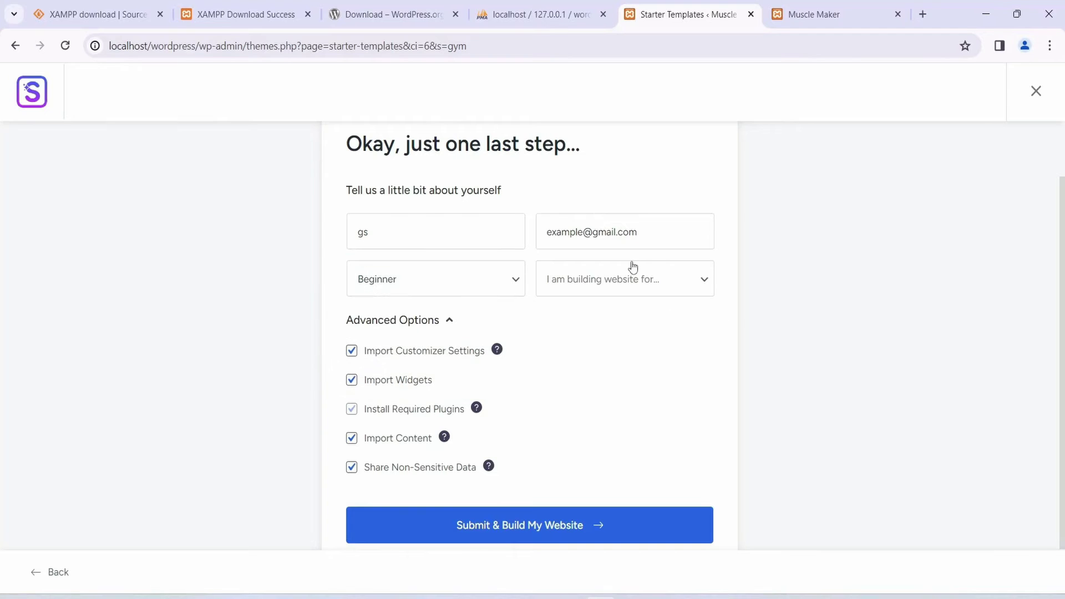
Step: Build the site for Myself/My Company with Share Non-Sensitive Data unticked, and submit
left_click(608, 285)
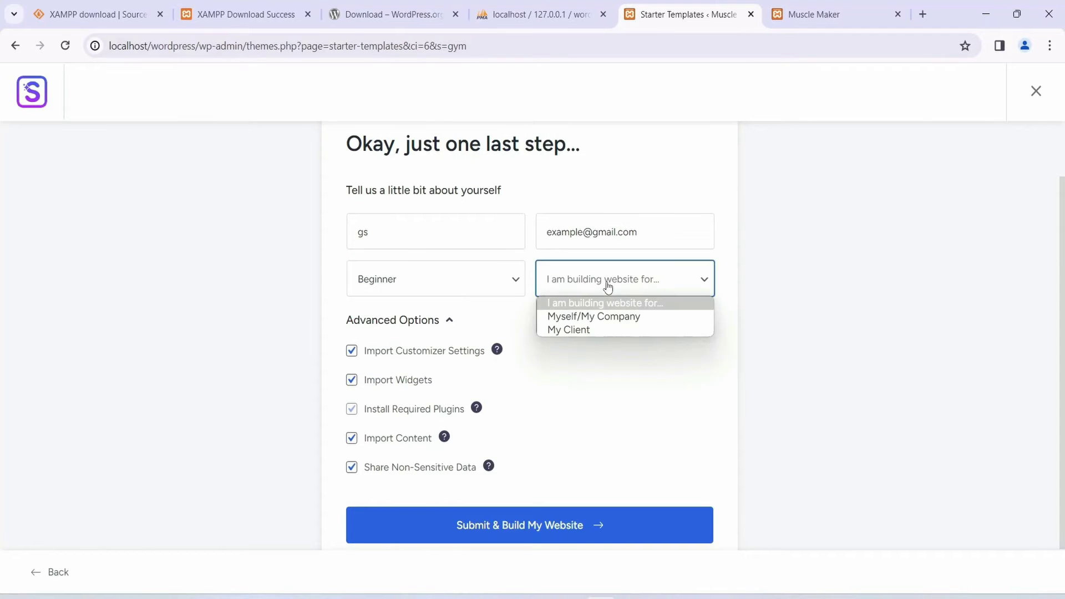
left_click(582, 316)
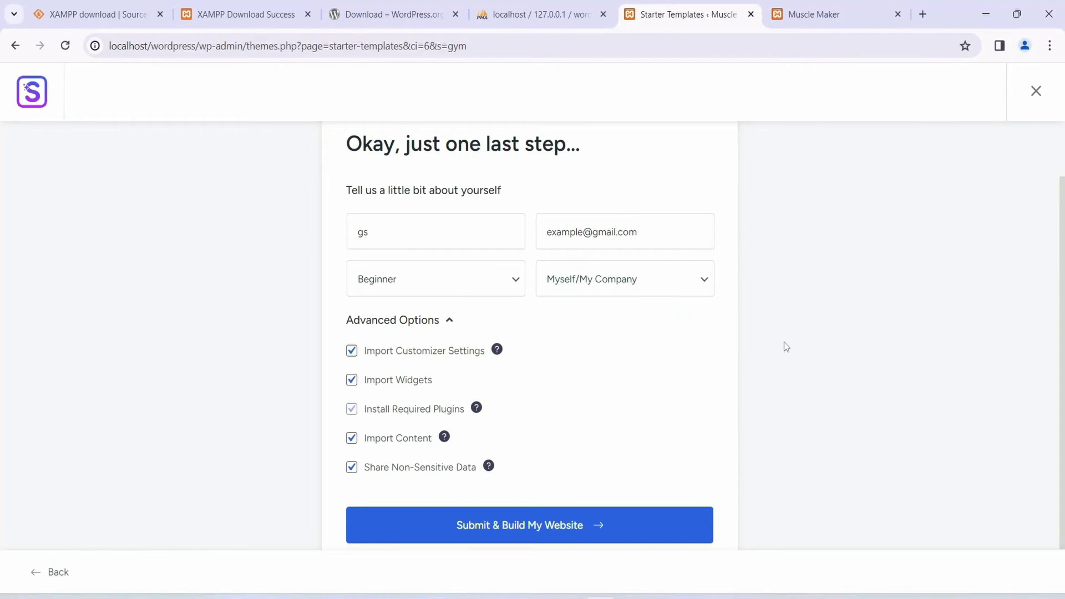
left_click(379, 474)
left_click(549, 527)
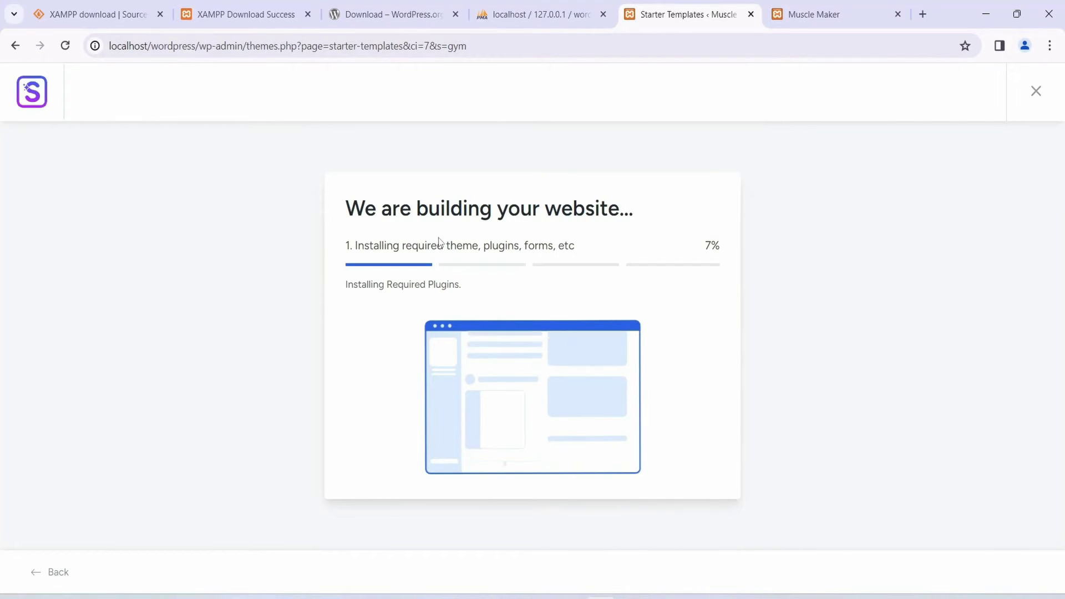
Step: Wait for the build to reach 100%, then view the finished website in a new tab
left_click_drag(399, 208, 534, 209)
left_click(632, 215)
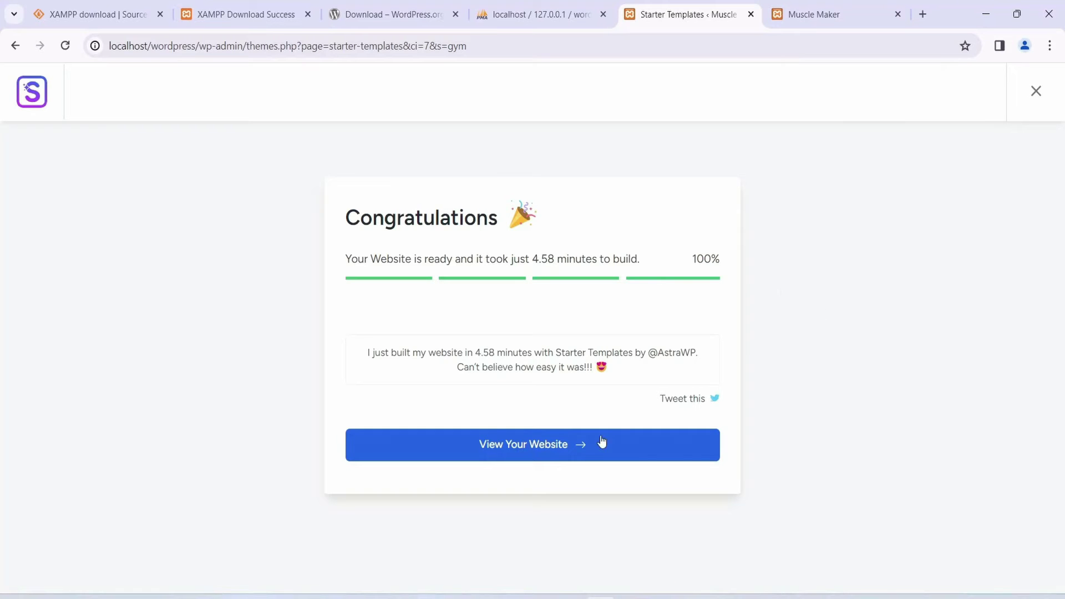
left_click(541, 447)
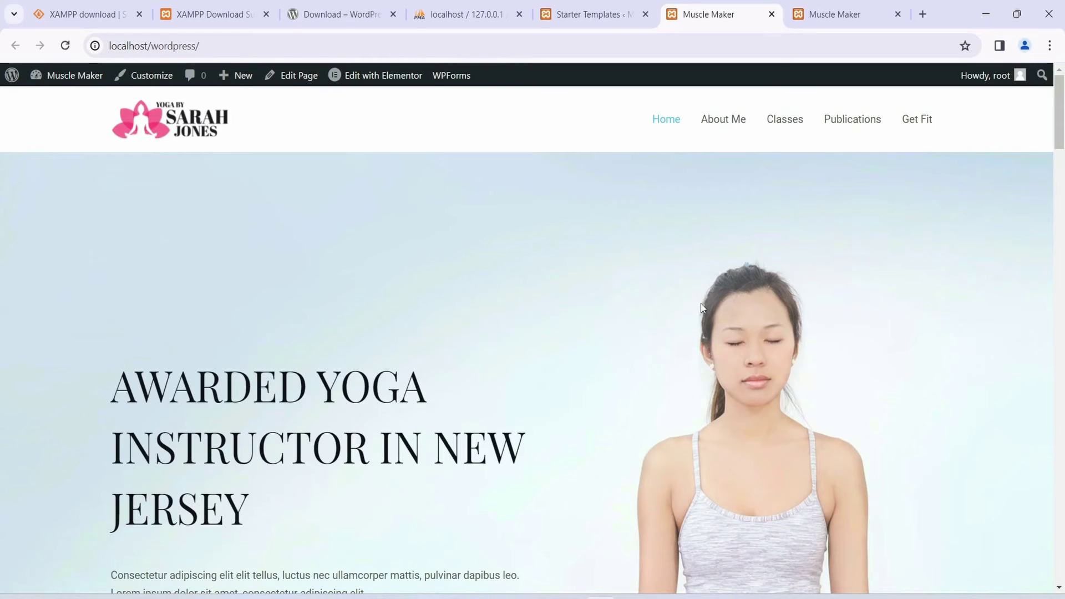
scroll(400, 328, "down", 3)
scroll(401, 329, "up", 3)
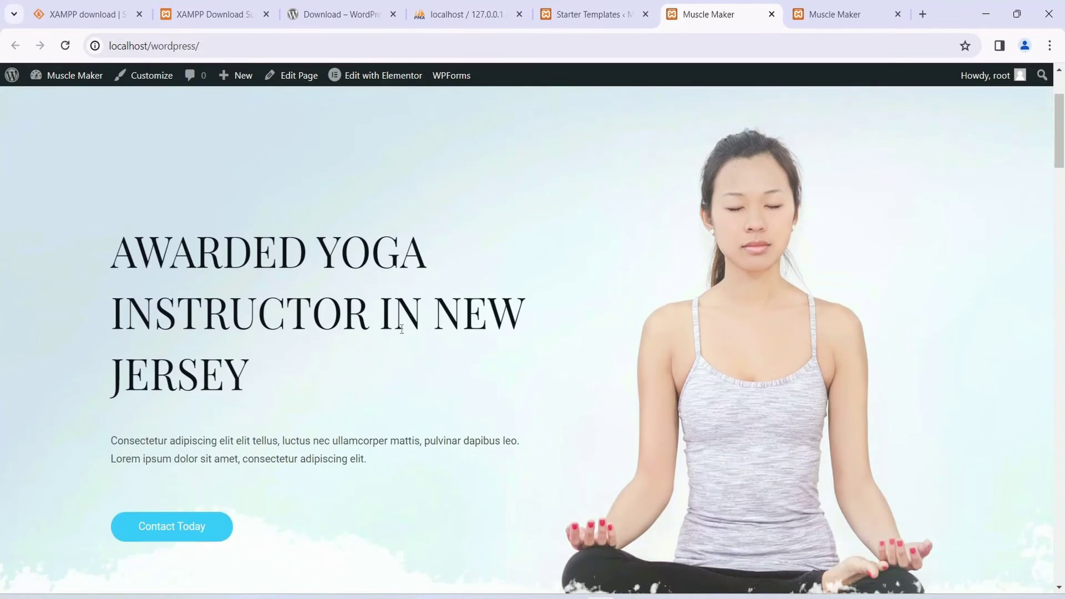
scroll(401, 328, "down", 3)
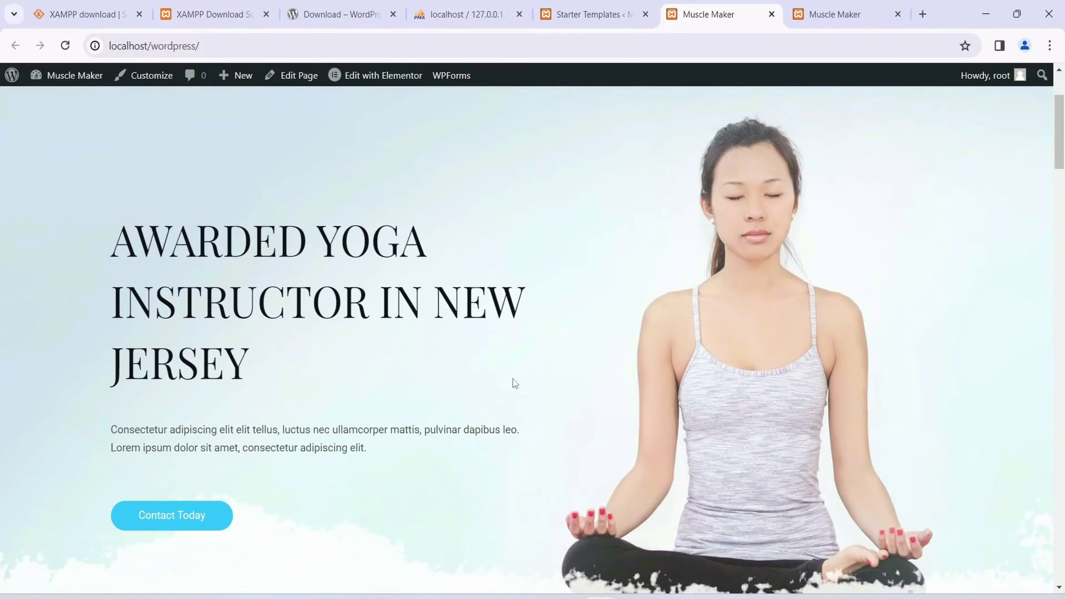
scroll(504, 370, "down", 15)
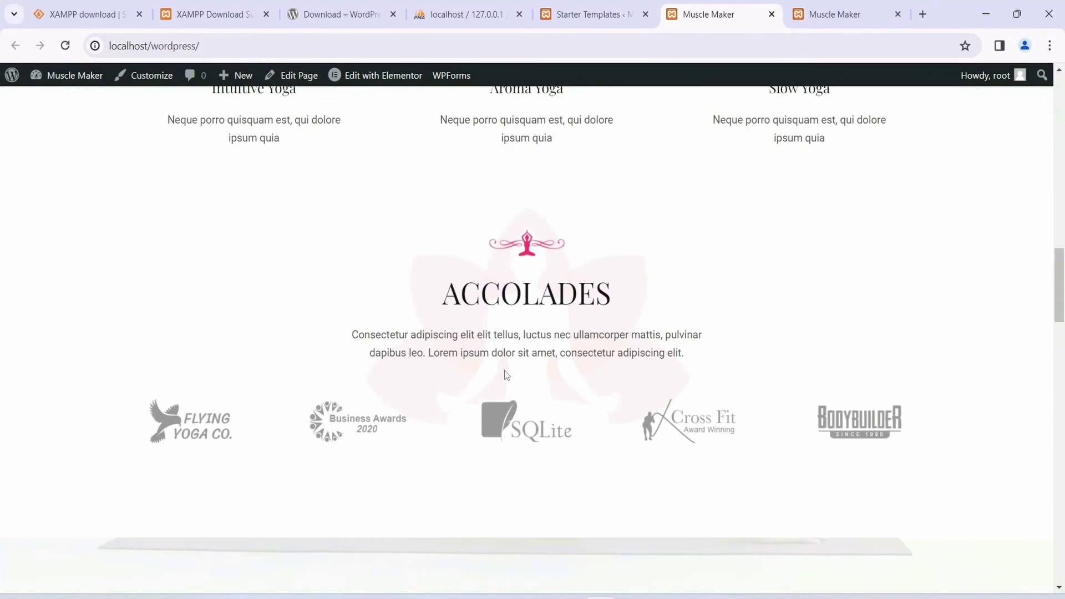
scroll(505, 375, "down", 13)
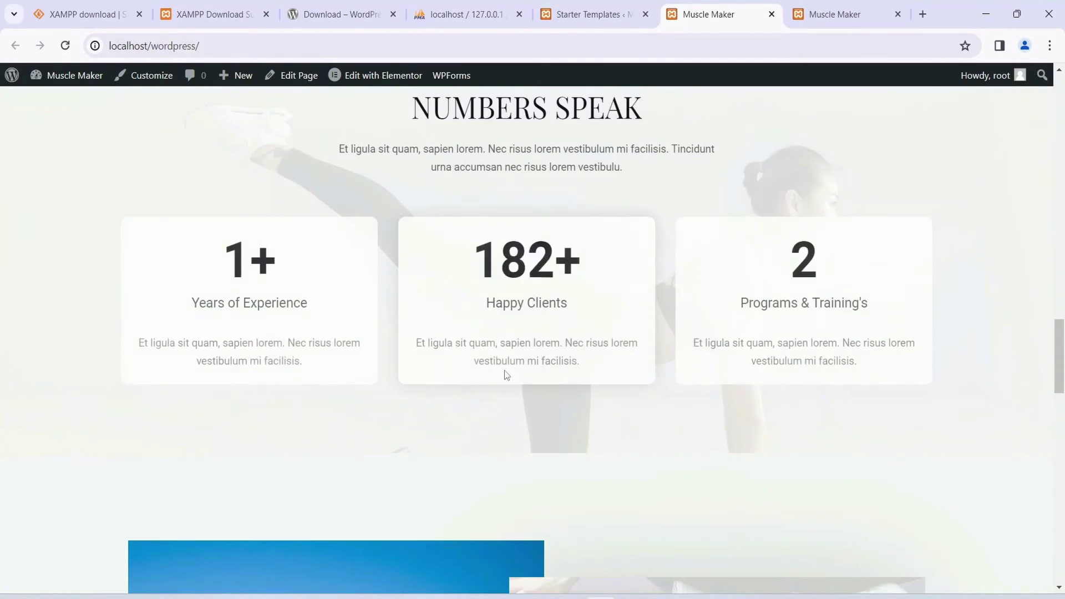
scroll(714, 370, "down", 8)
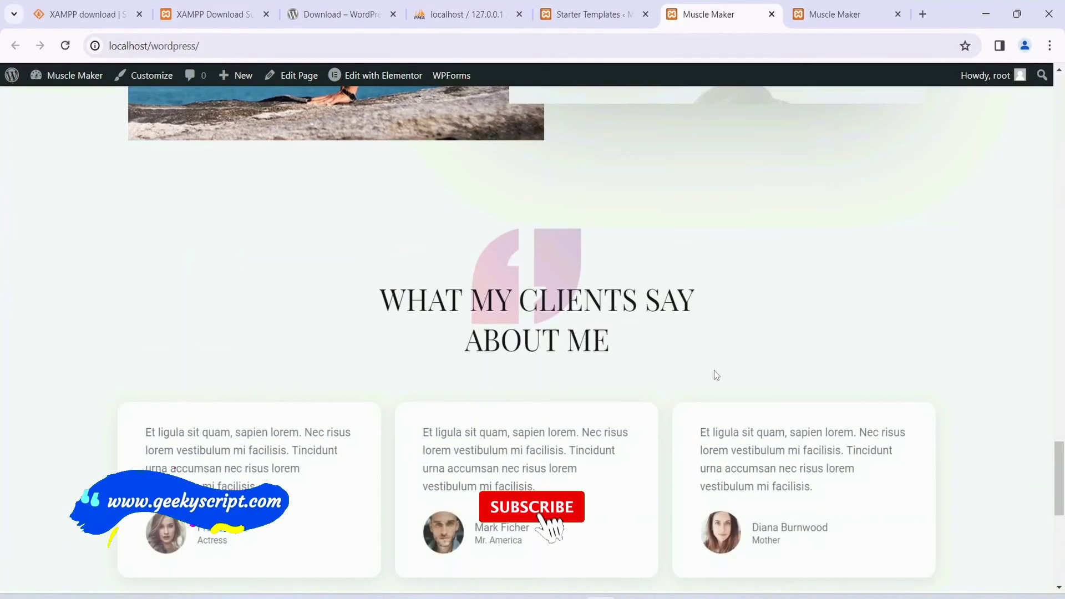
scroll(714, 370, "down", 7)
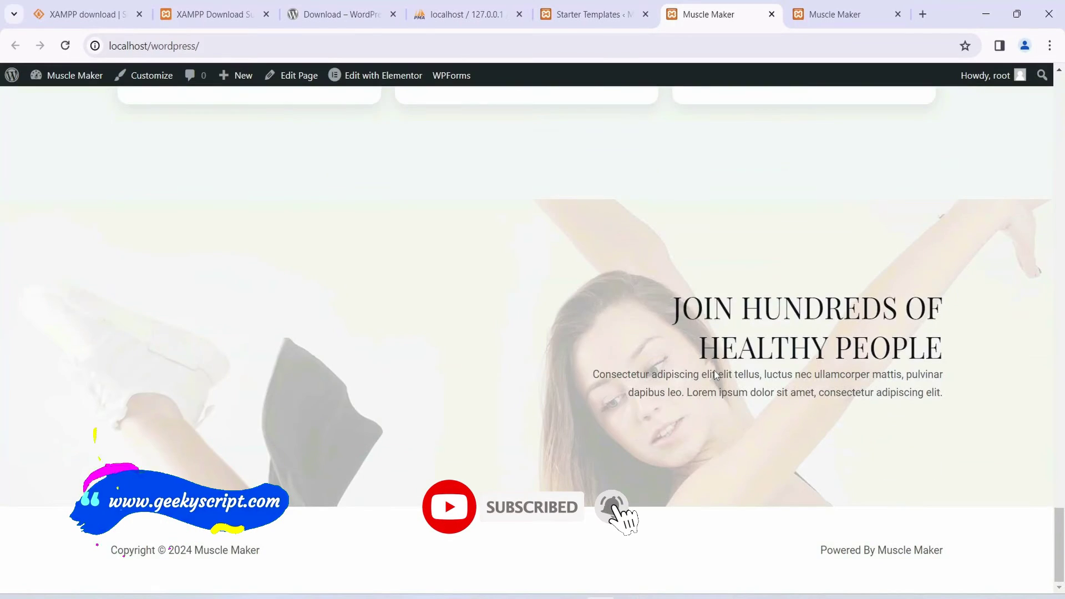
scroll(714, 370, "up", 20)
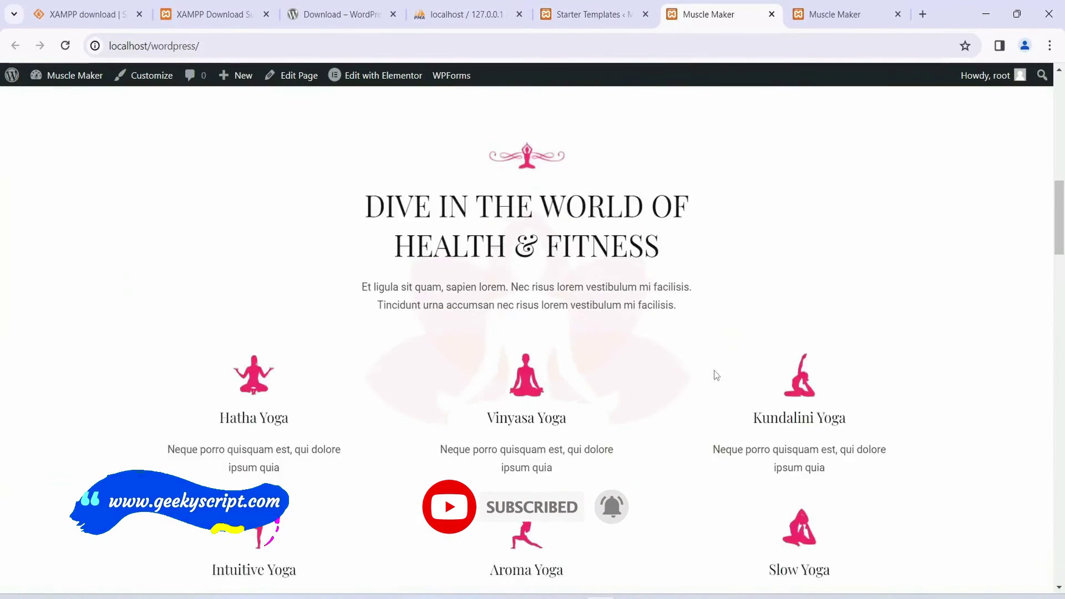
scroll(714, 370, "up", 3)
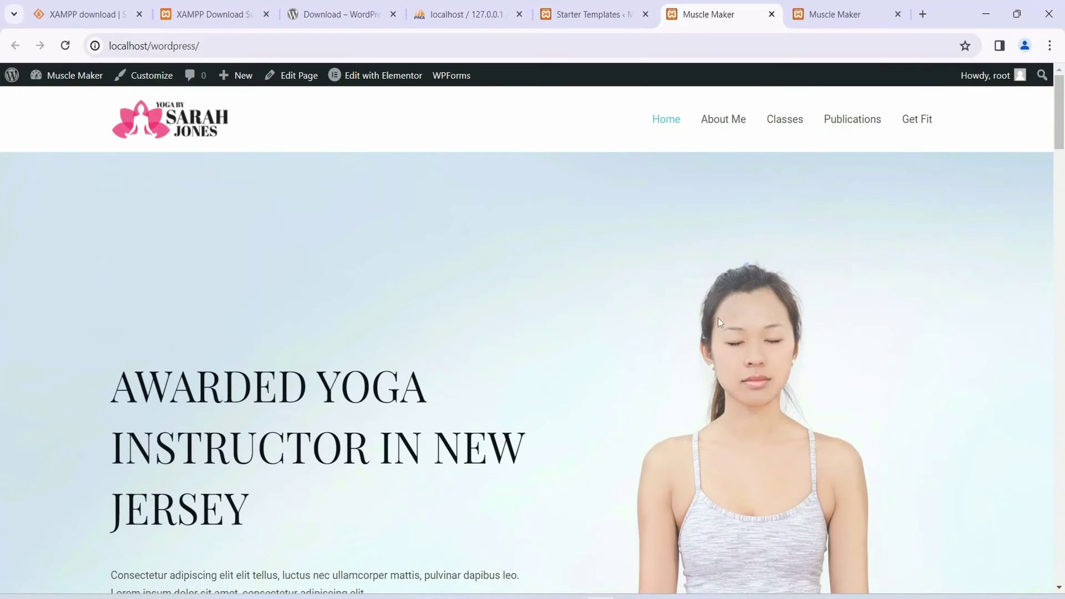
scroll(615, 345, "down", 4)
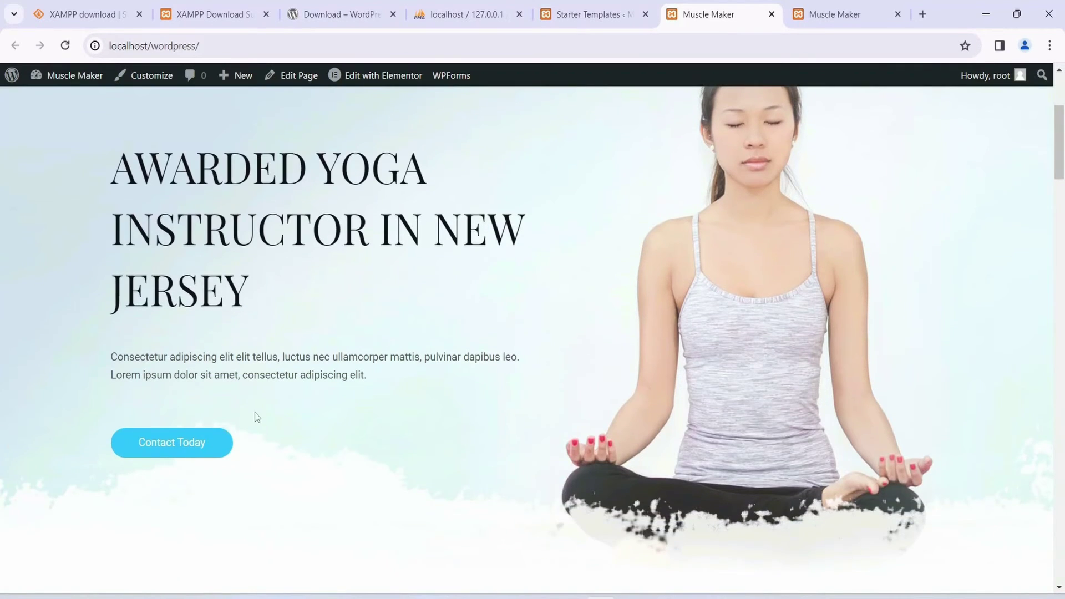
scroll(341, 404, "down", 4)
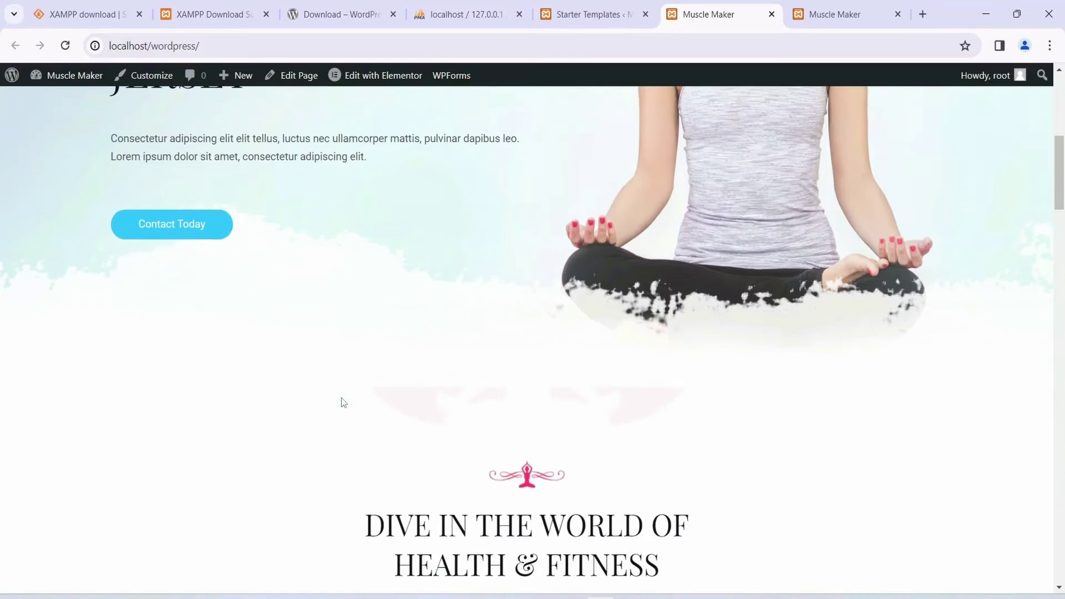
scroll(342, 402, "down", 6)
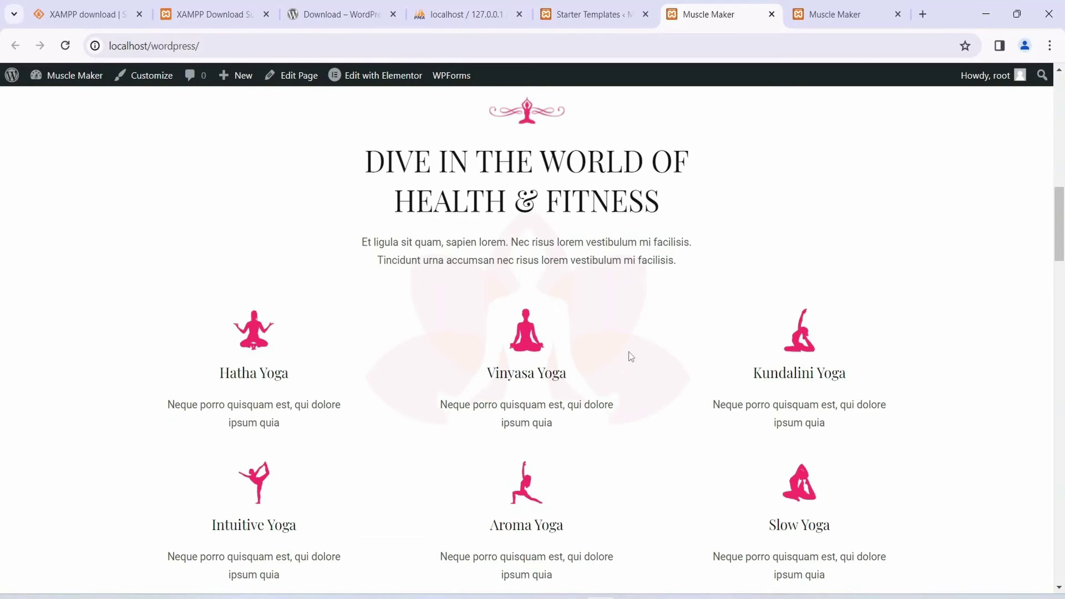
scroll(629, 355, "down", 6)
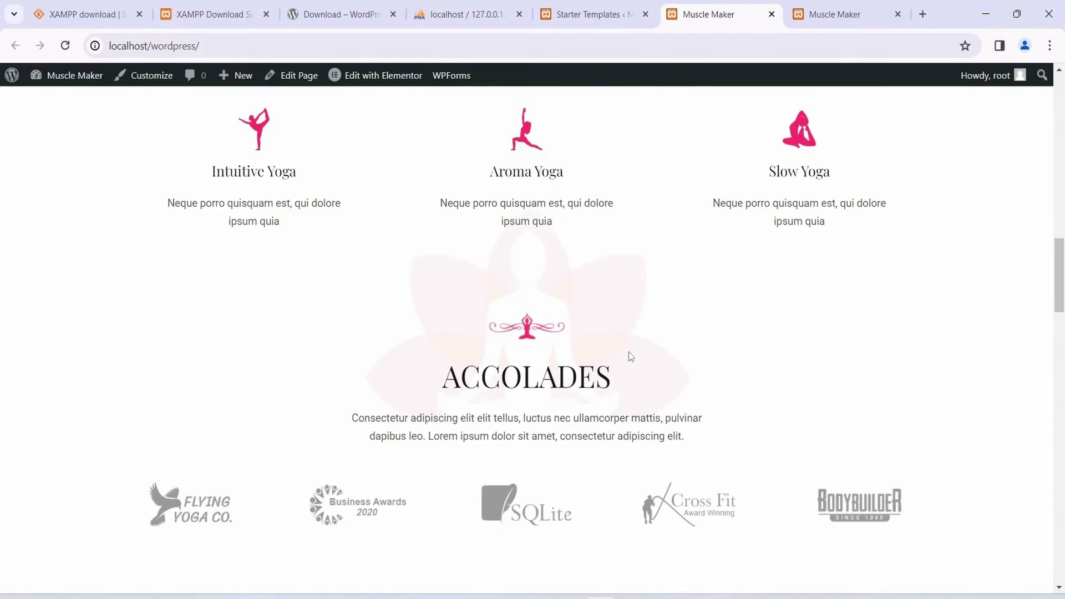
scroll(630, 356, "down", 4)
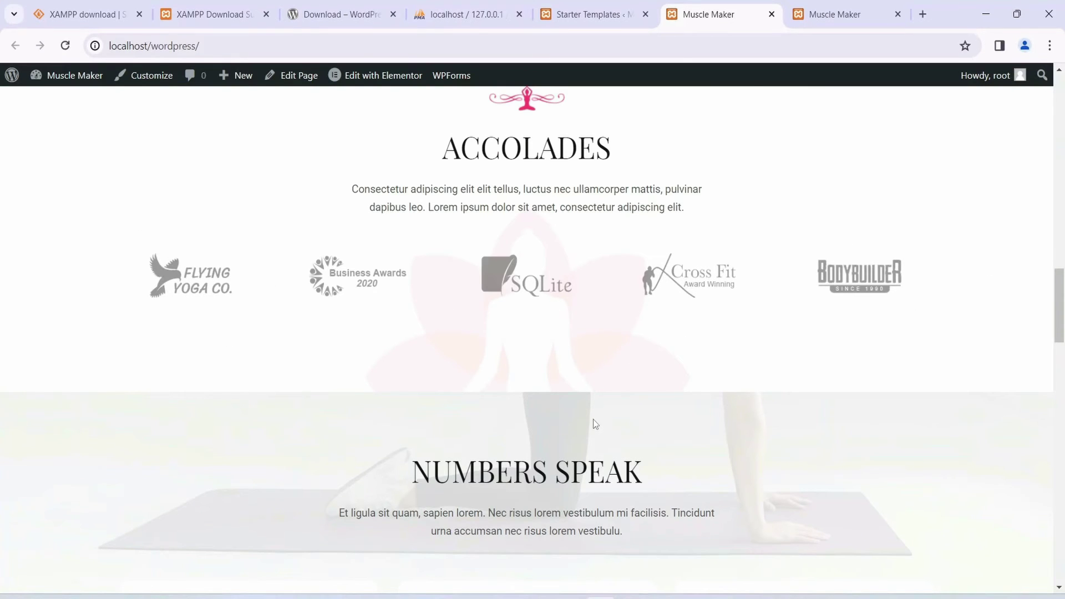
scroll(669, 387, "down", 4)
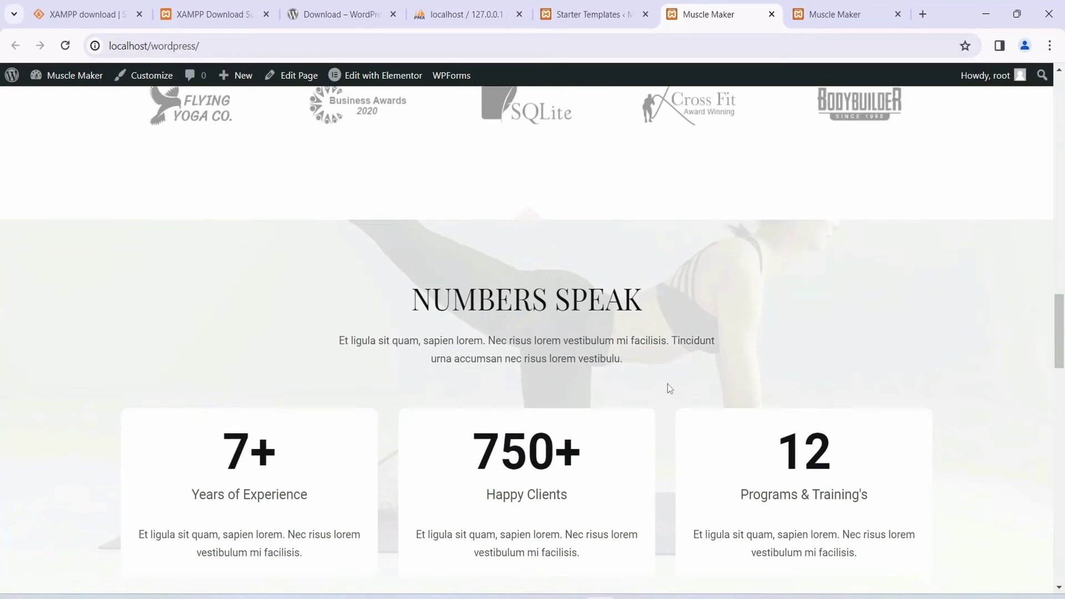
scroll(667, 384, "down", 1)
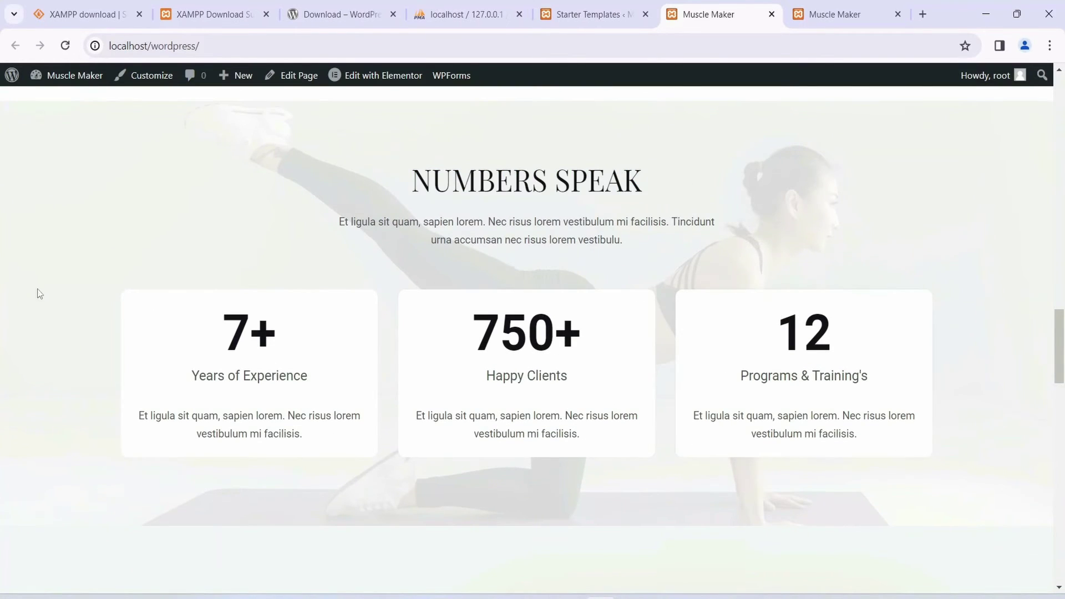
left_click_drag(228, 338, 283, 339)
left_click(282, 341)
left_click_drag(475, 343, 688, 341)
left_click(685, 352)
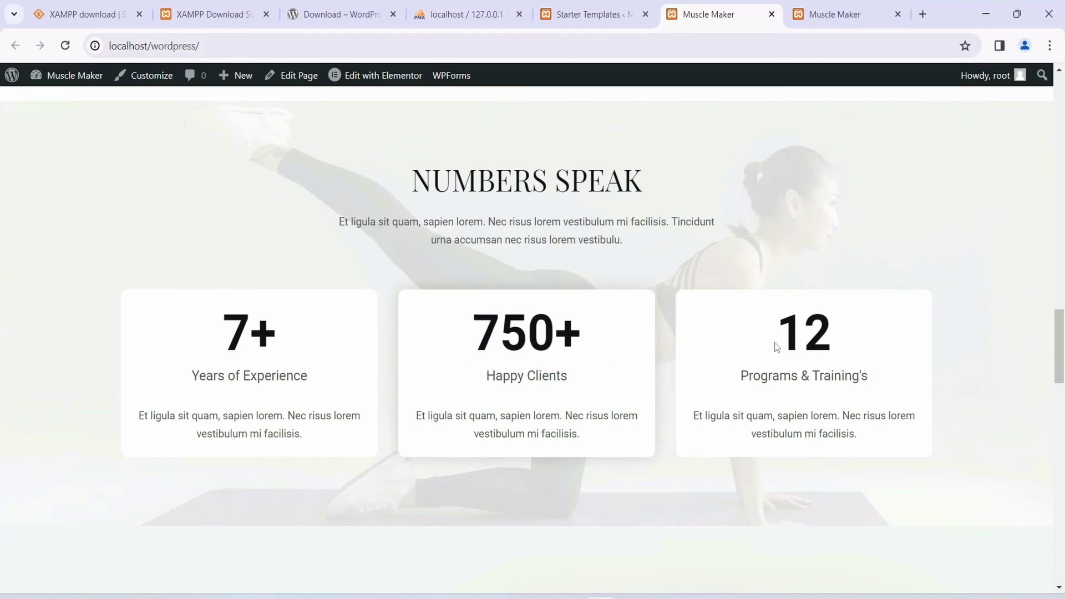
left_click_drag(769, 341, 894, 326)
left_click(820, 357)
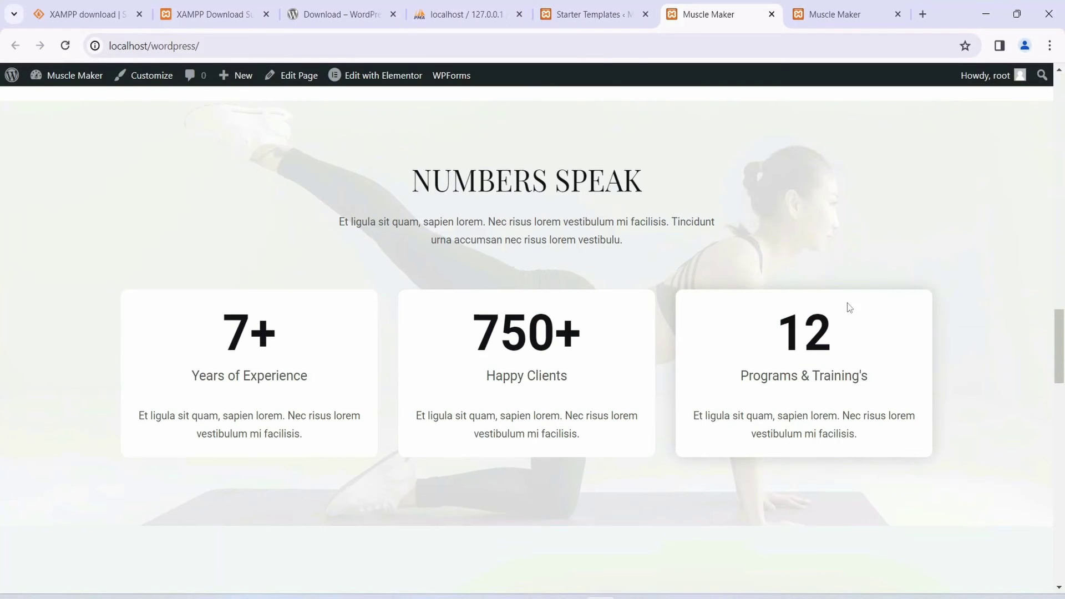
scroll(623, 457, "down", 8)
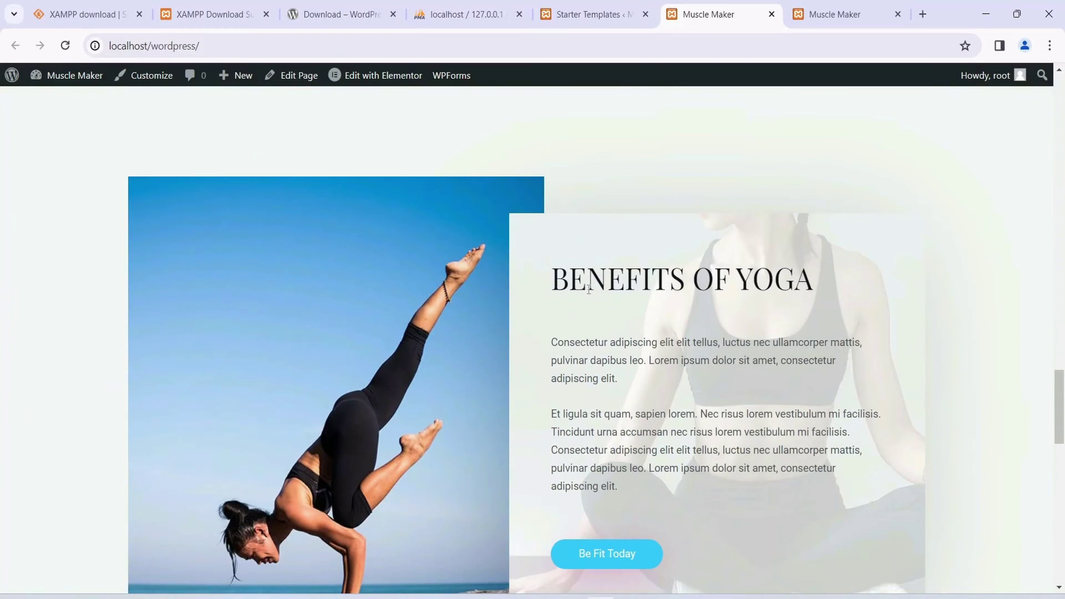
left_click_drag(589, 289, 793, 304)
left_click(763, 312)
scroll(788, 406, "down", 4)
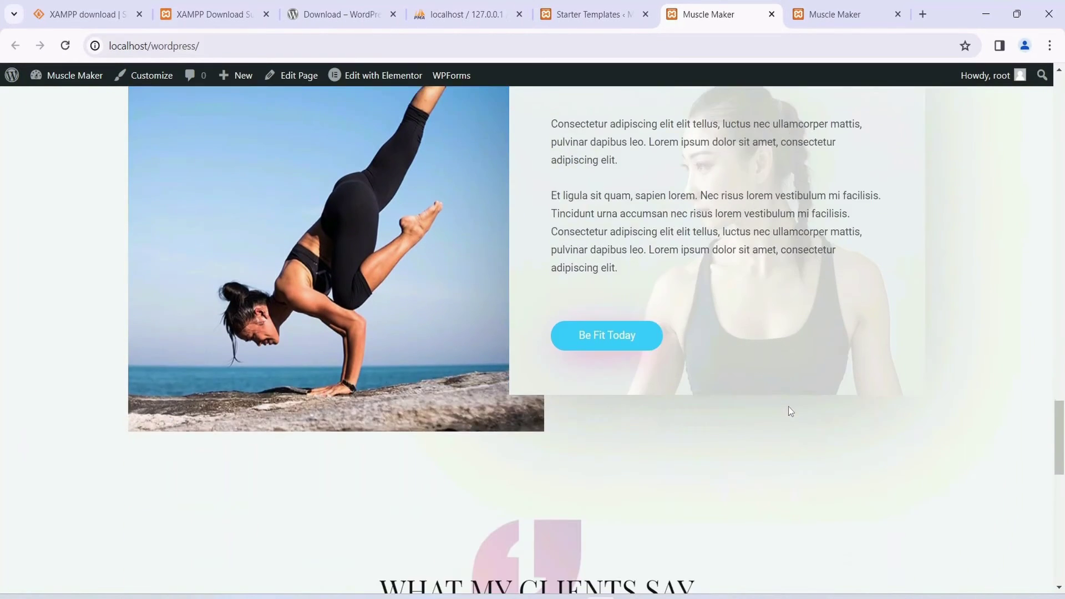
scroll(789, 408, "up", 3)
scroll(713, 345, "down", 4)
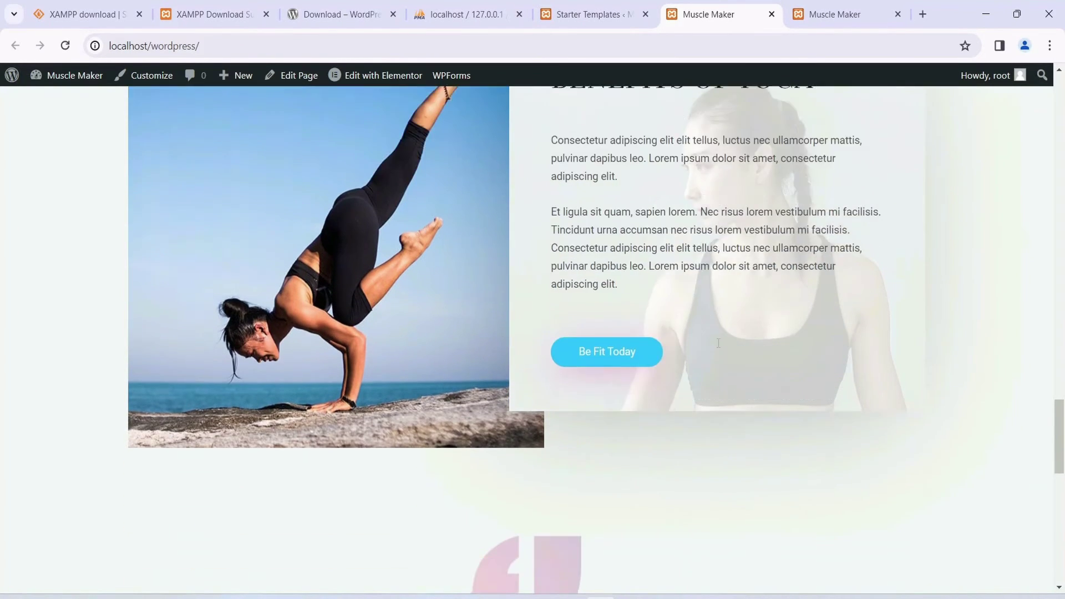
scroll(718, 347, "down", 3)
scroll(720, 348, "down", 4)
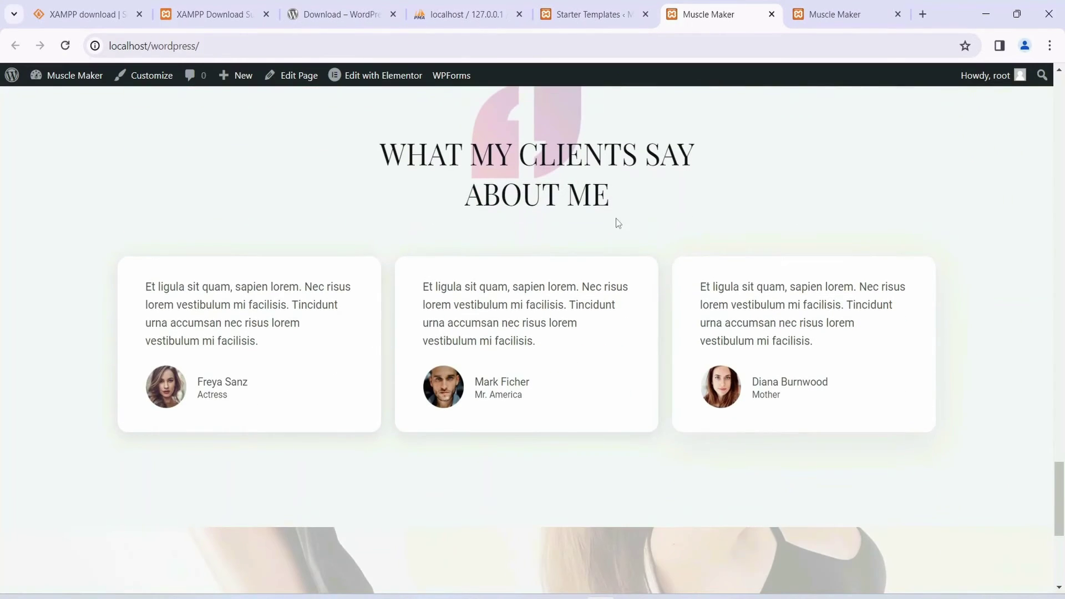
left_click_drag(427, 150, 665, 193)
left_click(660, 218)
left_click(632, 192)
scroll(589, 261, "down", 3)
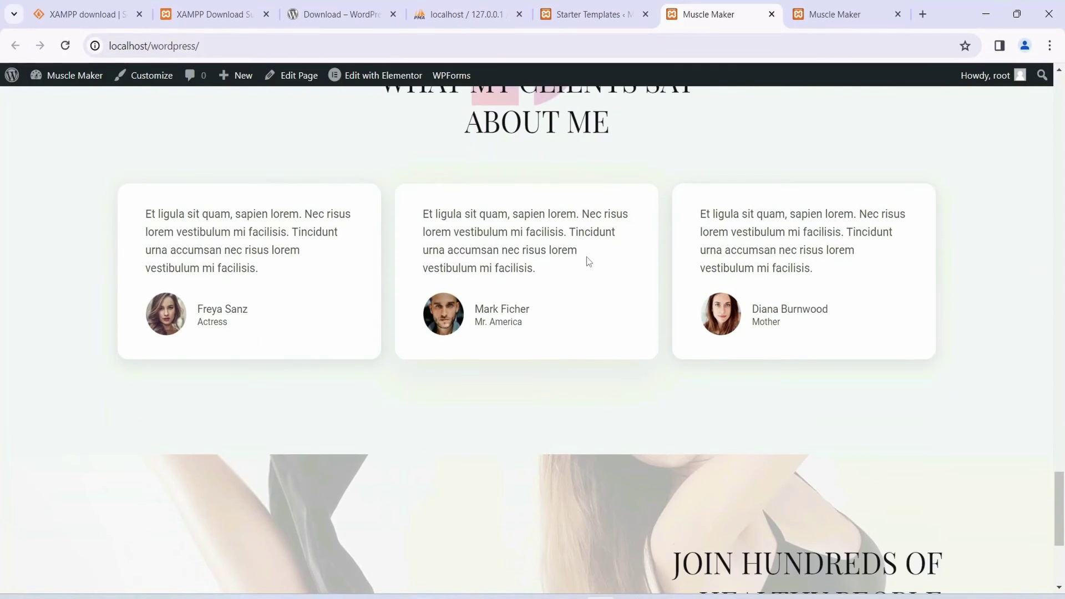
scroll(588, 261, "down", 3)
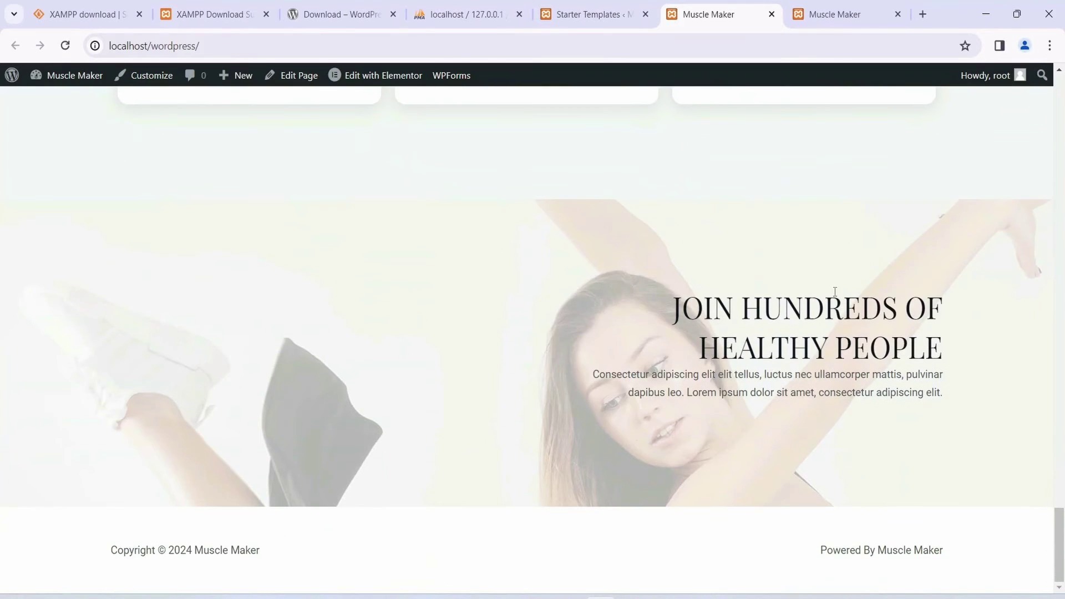
left_click_drag(671, 309, 682, 309)
left_click(904, 321)
left_click_drag(903, 327, 963, 377)
left_click(899, 355)
scroll(871, 447, "up", 15)
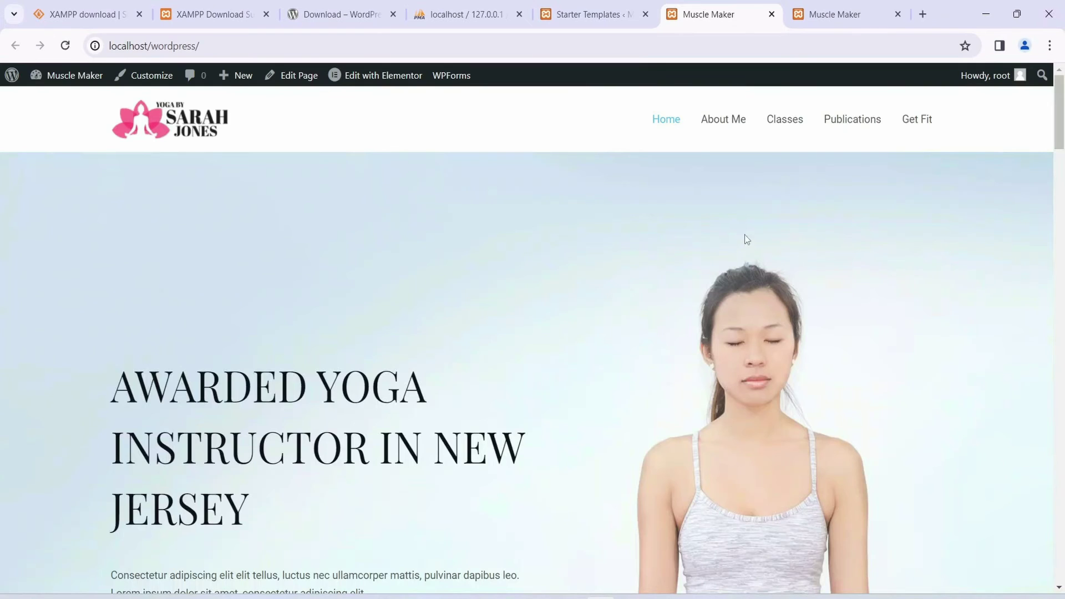
Step: Open the Classes page and scroll through its class types, coaching prices and FAQ
left_click(778, 125)
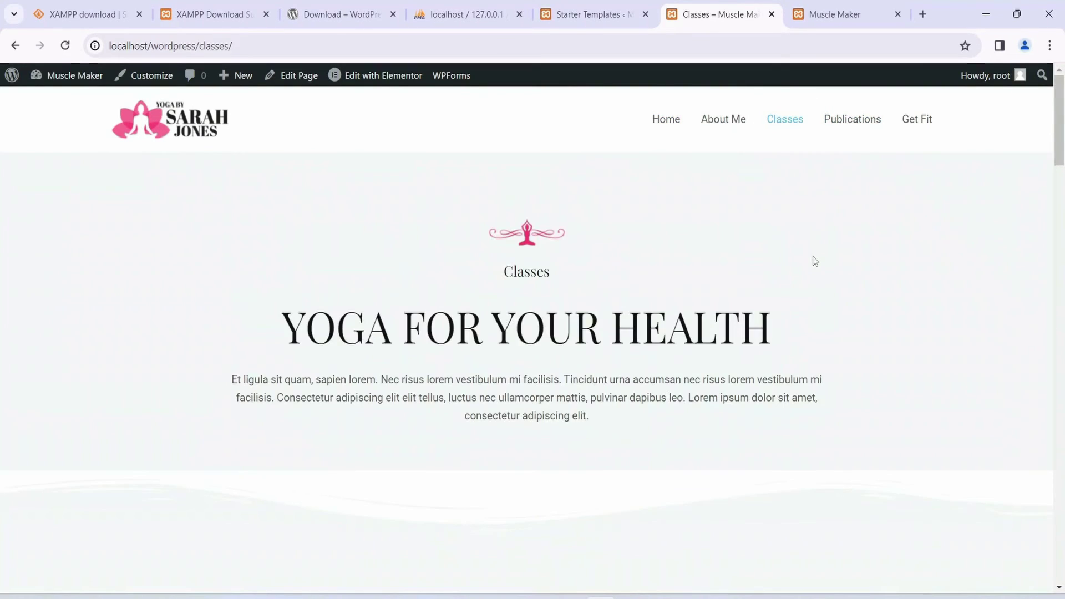
scroll(814, 261, "down", 14)
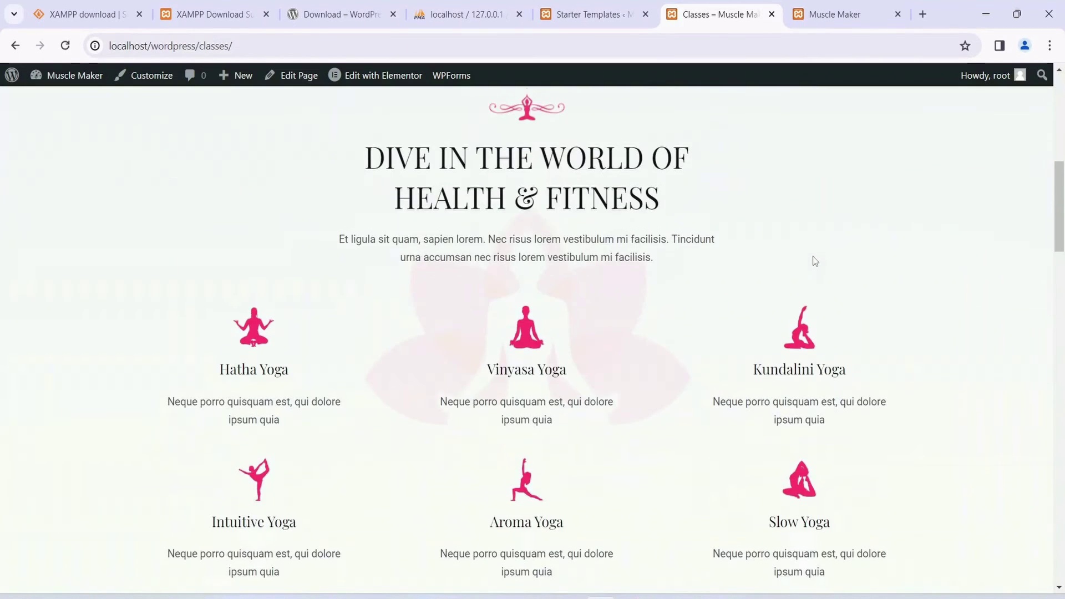
scroll(906, 289, "down", 10)
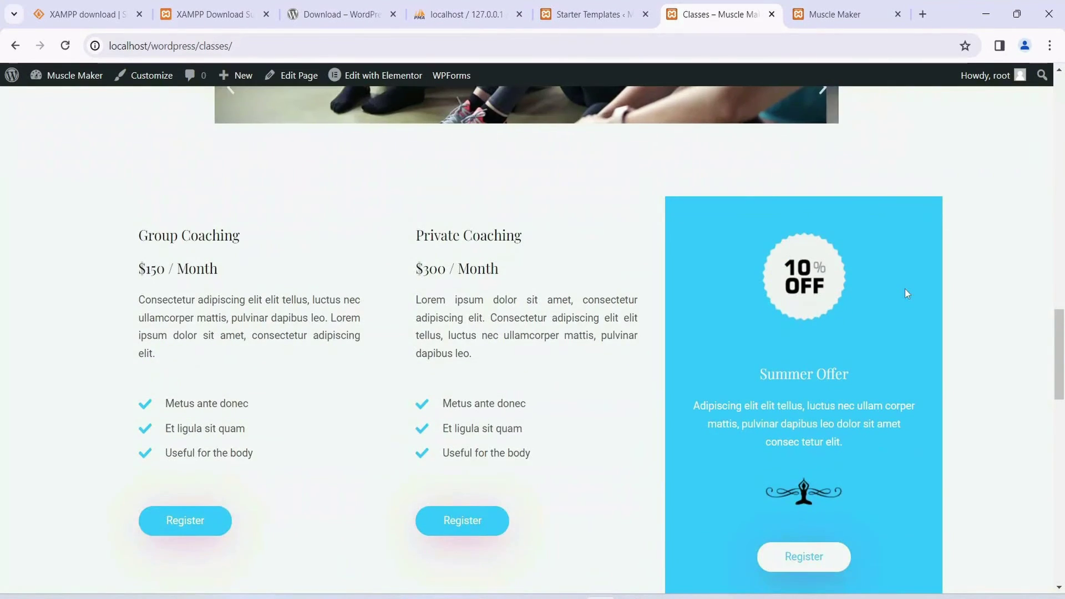
scroll(263, 299, "down", 1)
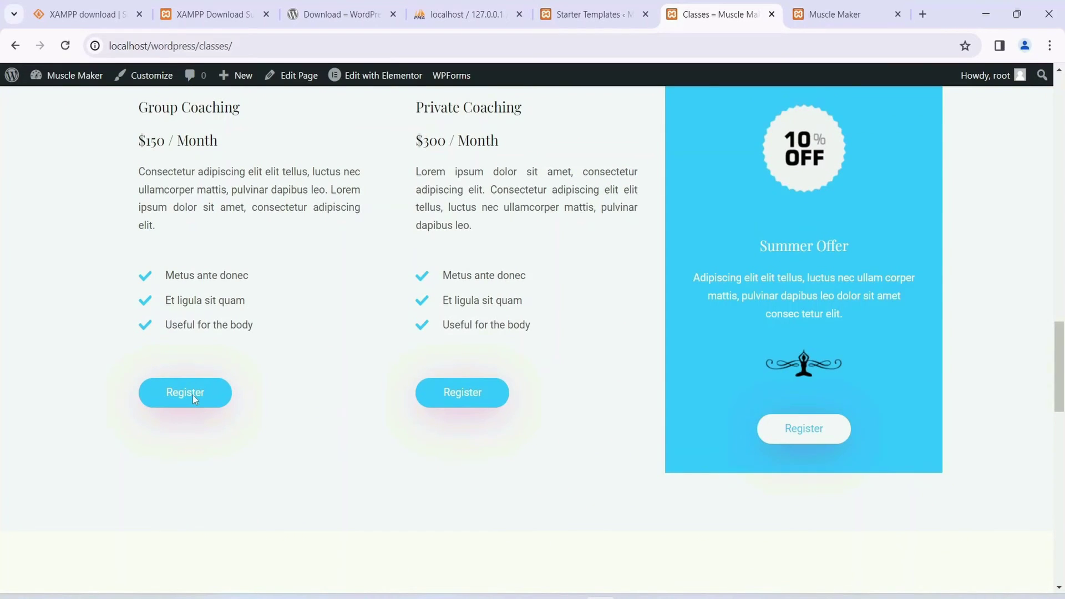
scroll(189, 395, "up", 1)
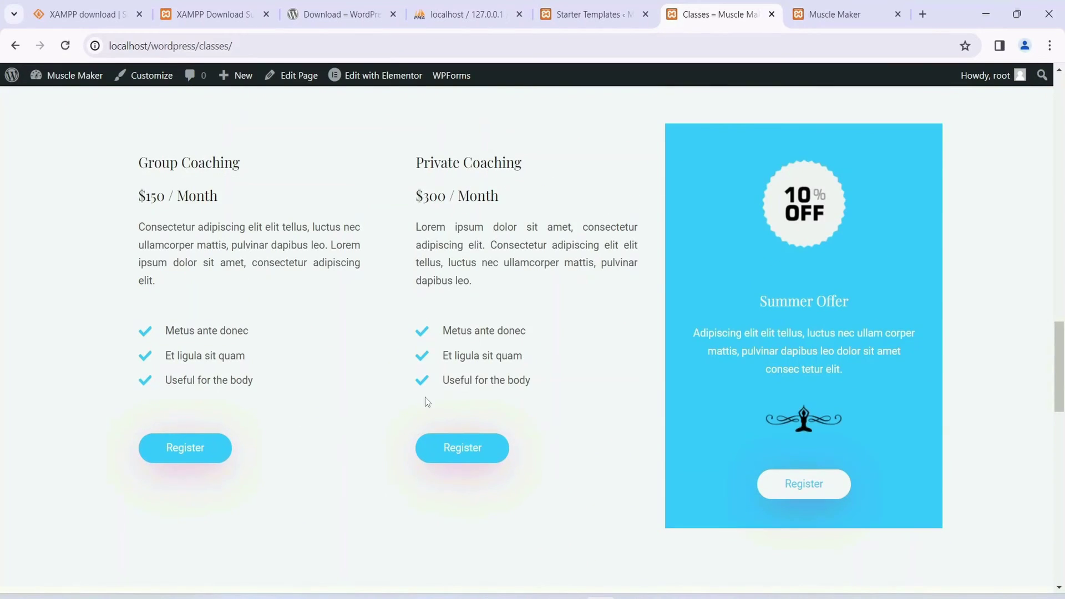
scroll(547, 366, "down", 10)
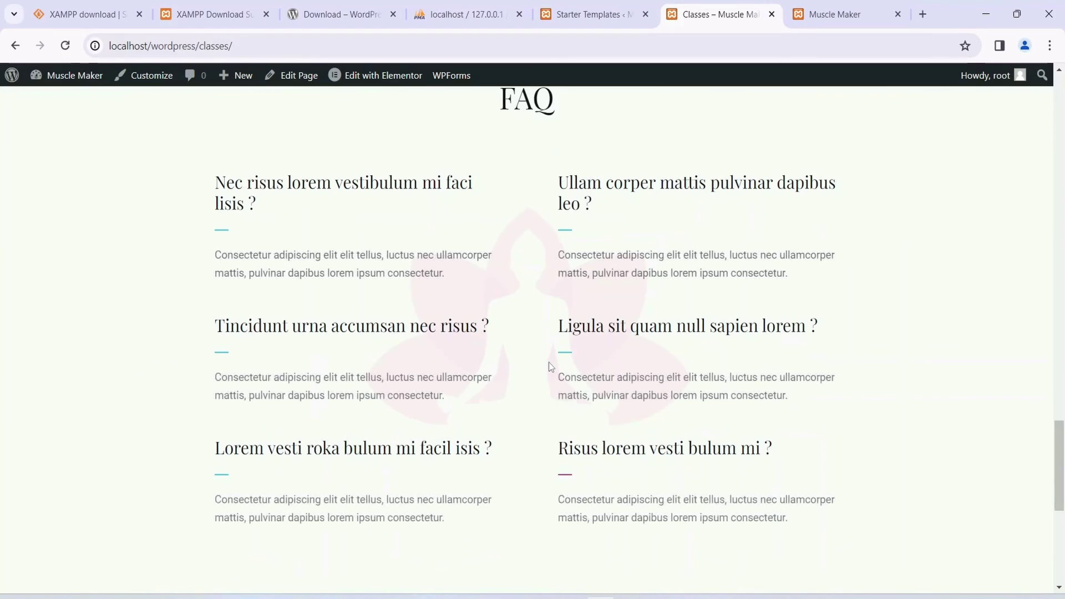
scroll(548, 362, "up", 3)
scroll(598, 261, "down", 5)
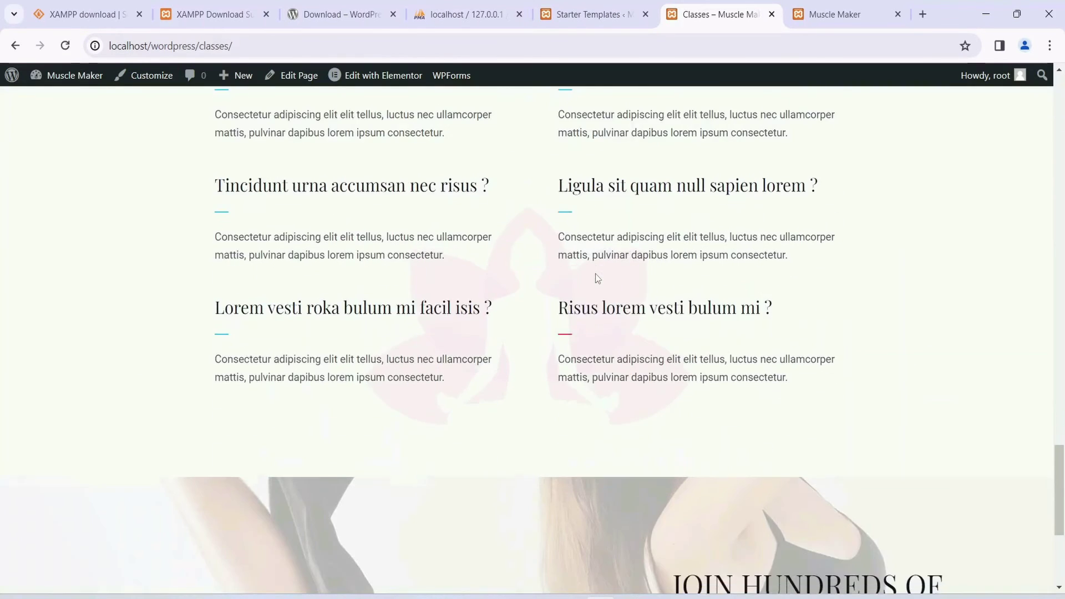
scroll(598, 277, "down", 5)
scroll(816, 374, "up", 20)
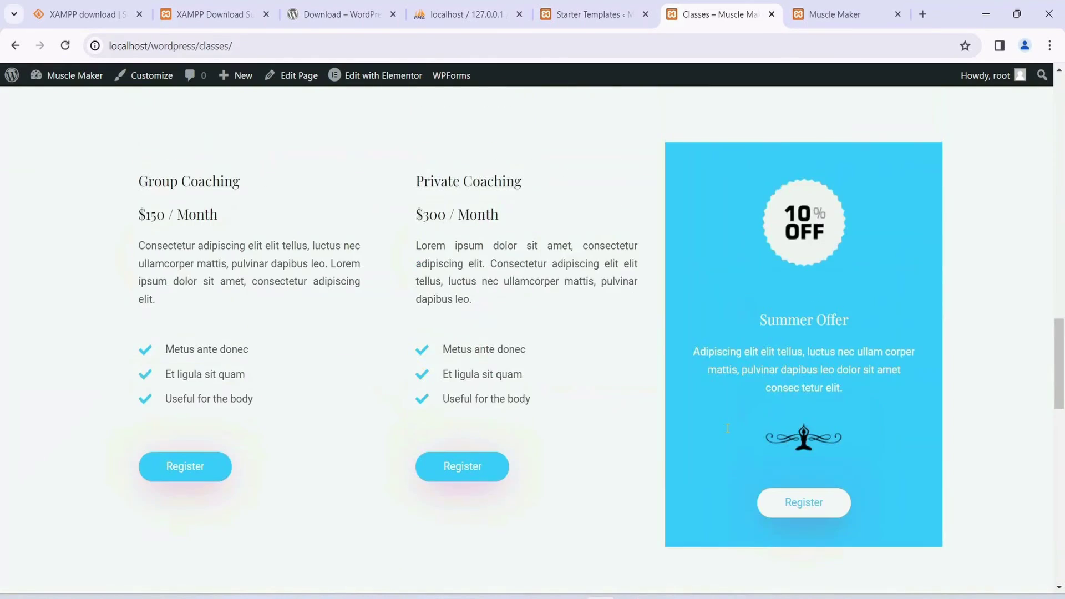
scroll(727, 428, "up", 3)
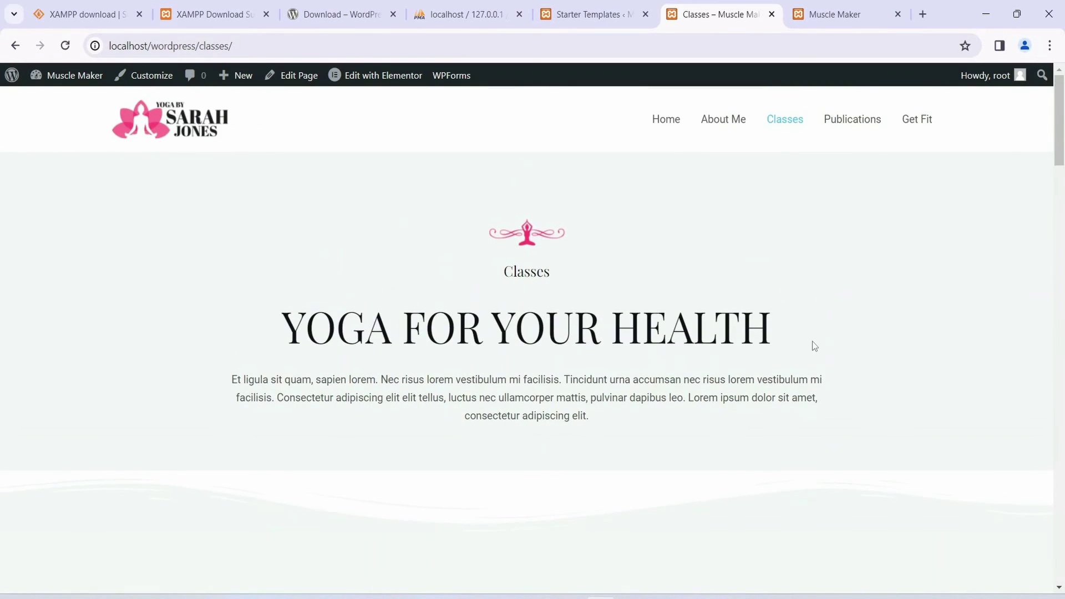
Step: Return to the yoga homepage via Home, then go to the Starter Templates congratulations tab
left_click(664, 119)
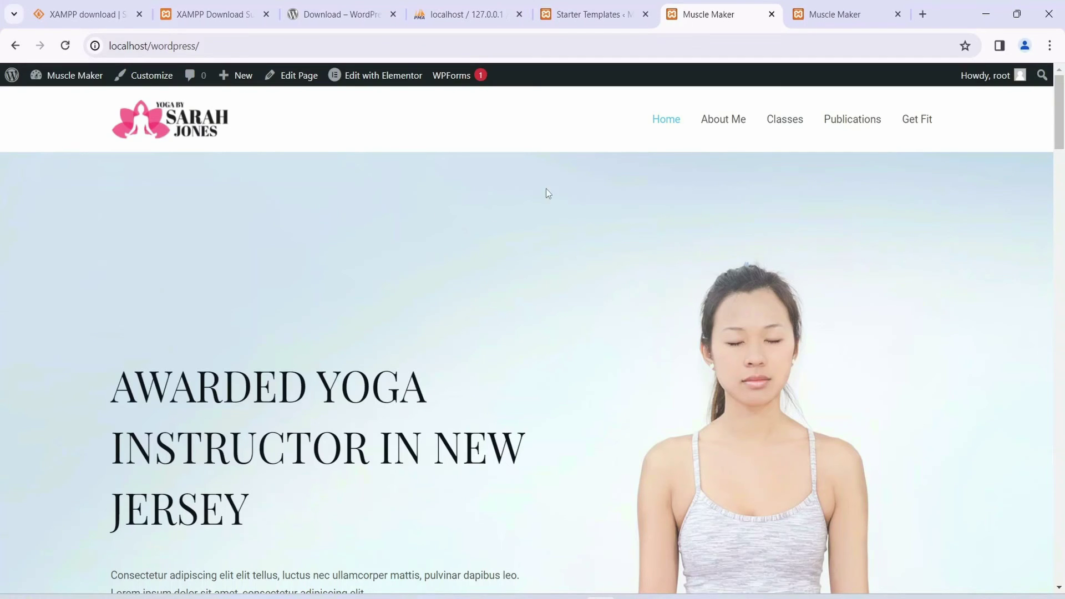
left_click(582, 20)
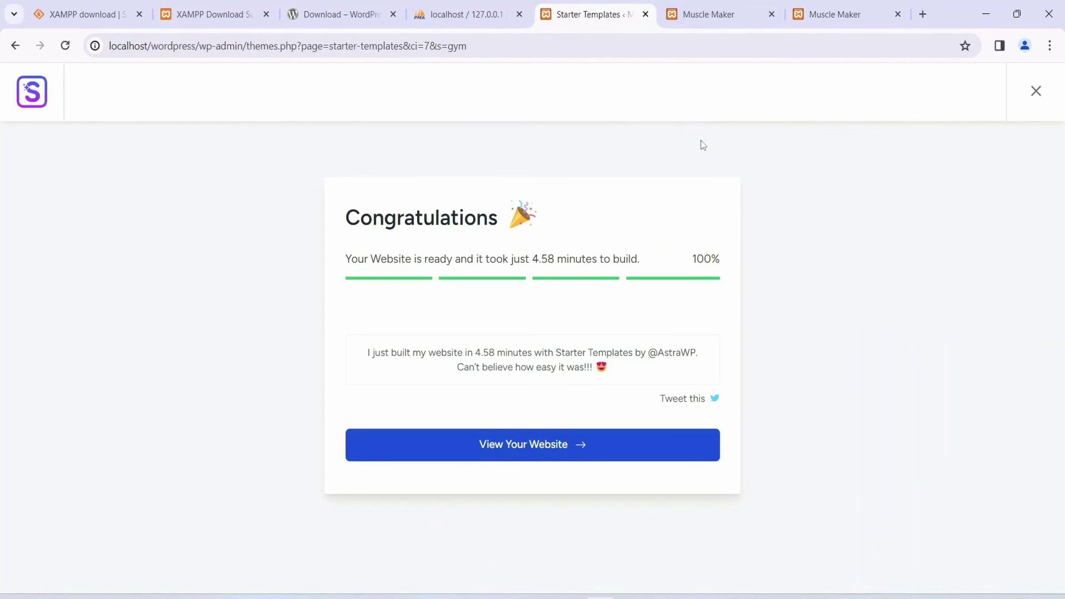
Step: Close the Starter Templates tab and the old default-theme Muscle Maker tab
left_click(646, 14)
left_click(708, 17)
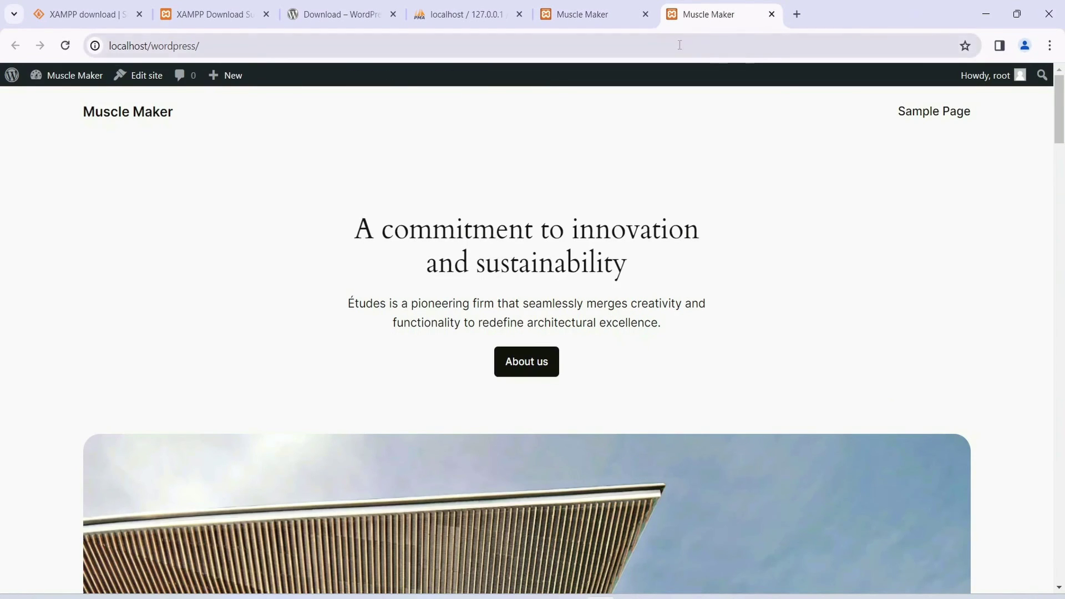
left_click(772, 14)
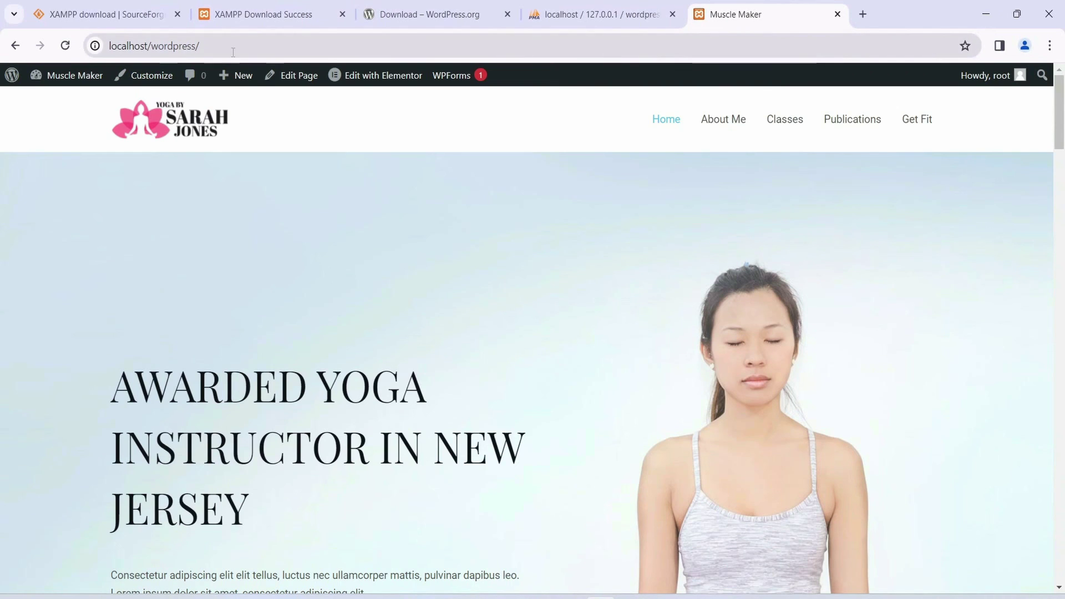
key("ctrl+l")
left_click(492, 146)
scroll(491, 292, "down", 10)
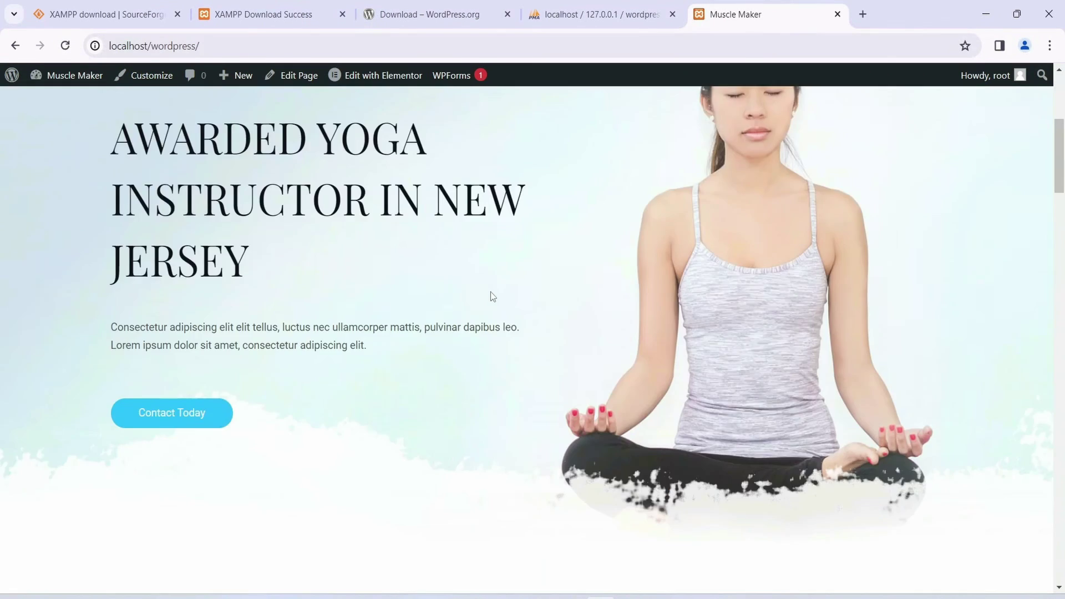
scroll(489, 295, "up", 5)
scroll(489, 295, "up", 5)
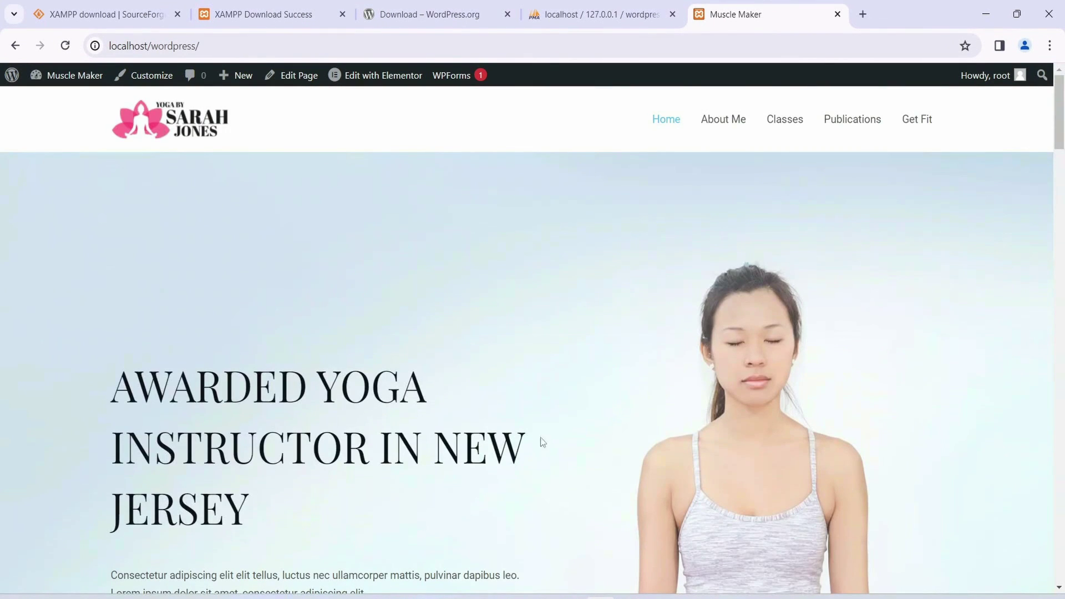
Step: Close the phpMyAdmin, XAMPP SourceForge, XAMPP Download Success and WordPress.org tabs
left_click(581, 17)
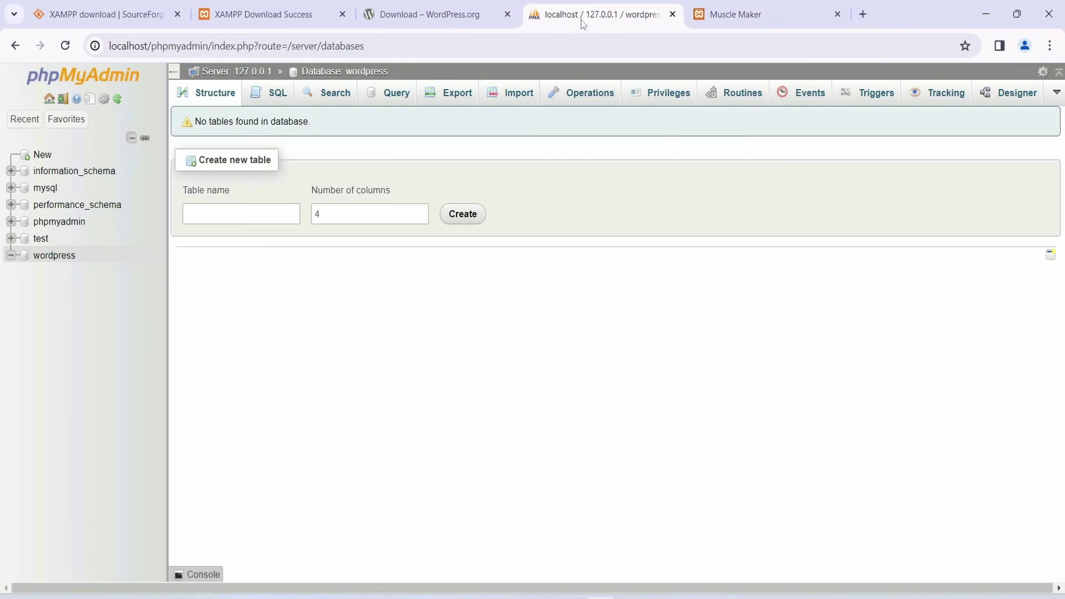
left_click(673, 15)
left_click(438, 16)
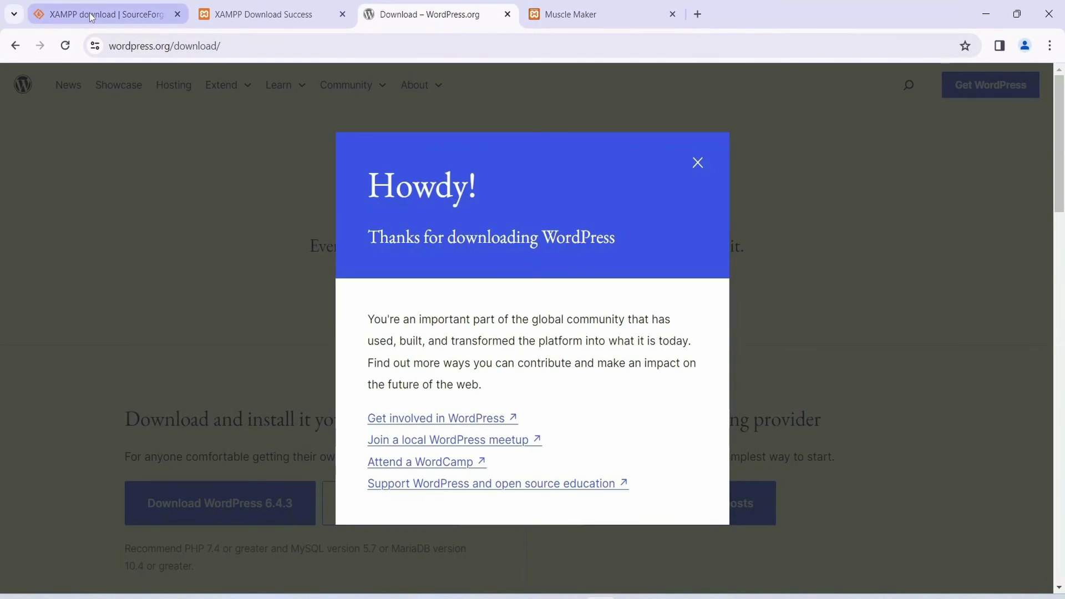
left_click(92, 17)
left_click(178, 14)
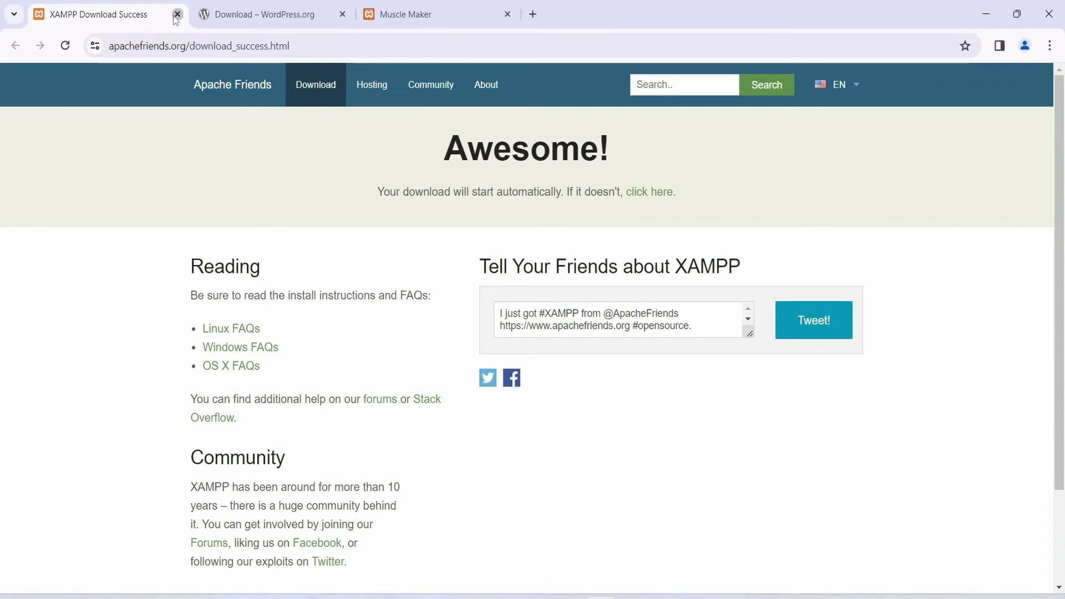
left_click(178, 15)
left_click(177, 15)
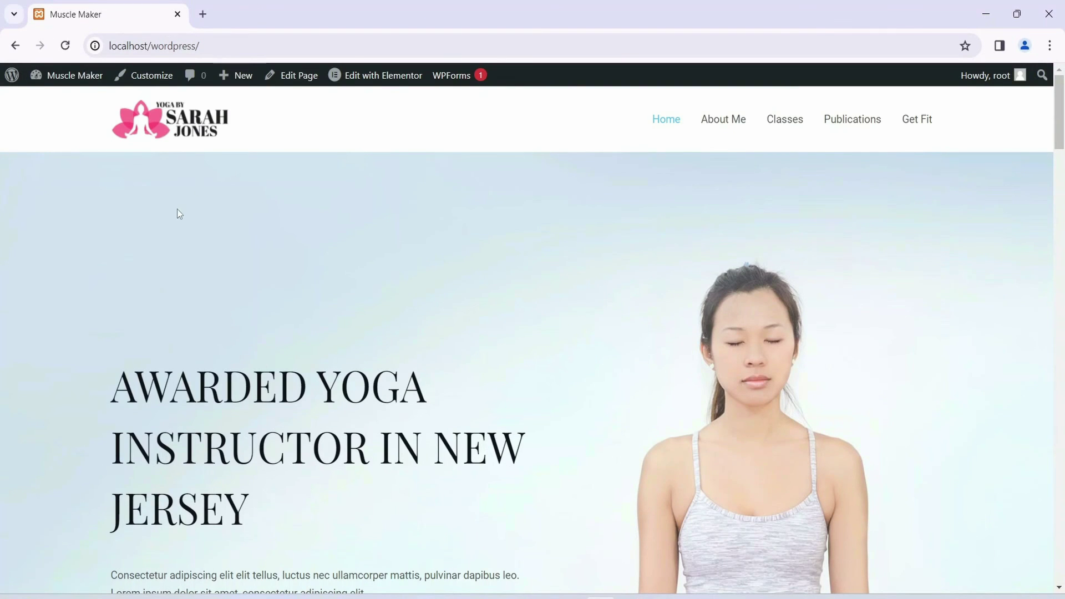
Step: Open Muscle Maker > Dashboard and duplicate the Dashboard tab
mouse_move(72, 83)
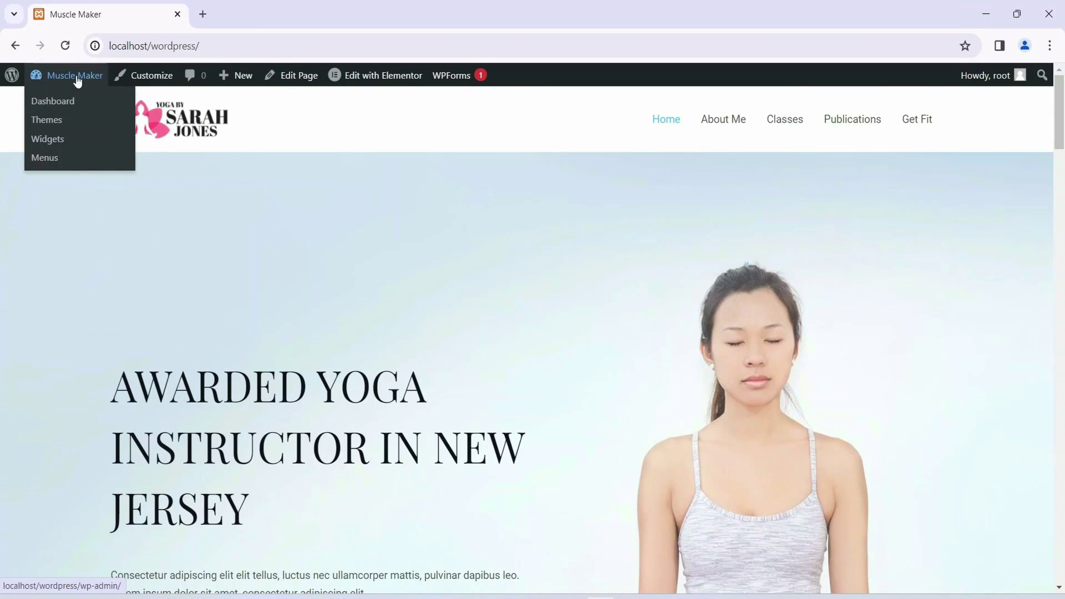
left_click(50, 103)
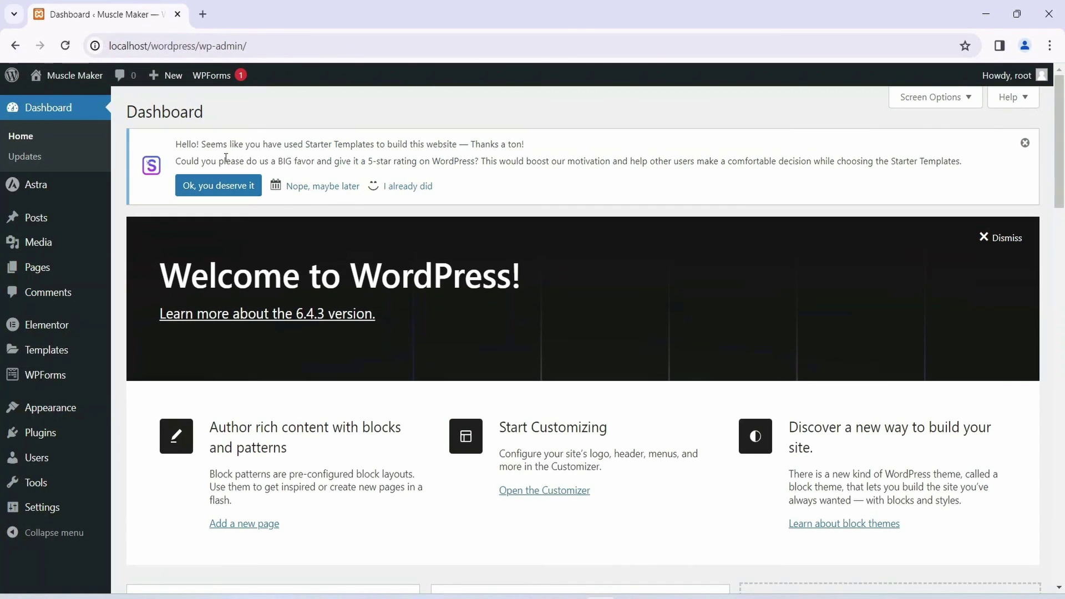
right_click(89, 18)
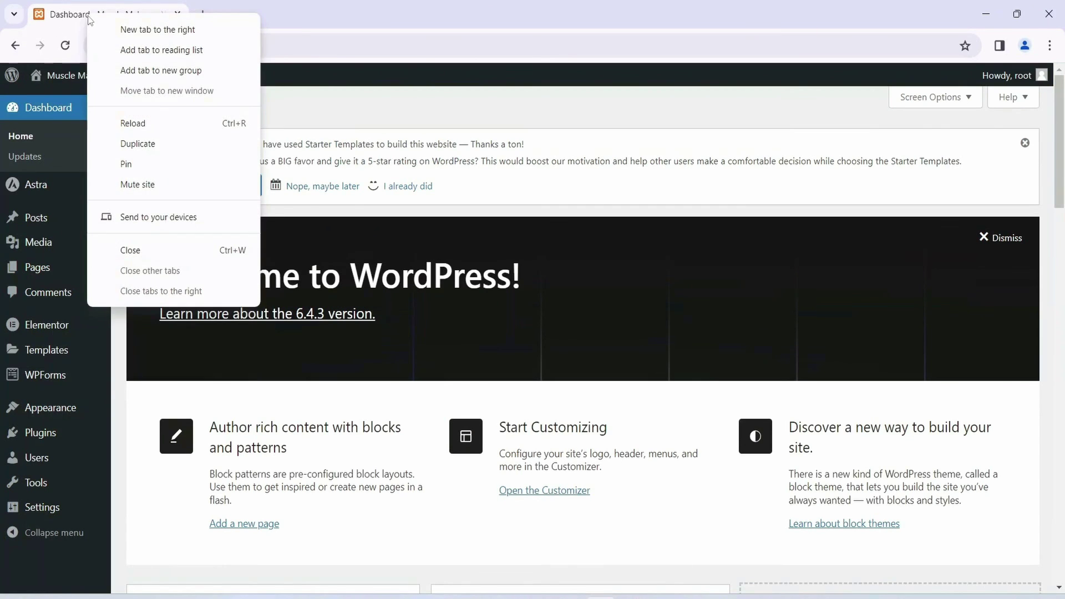
left_click(138, 144)
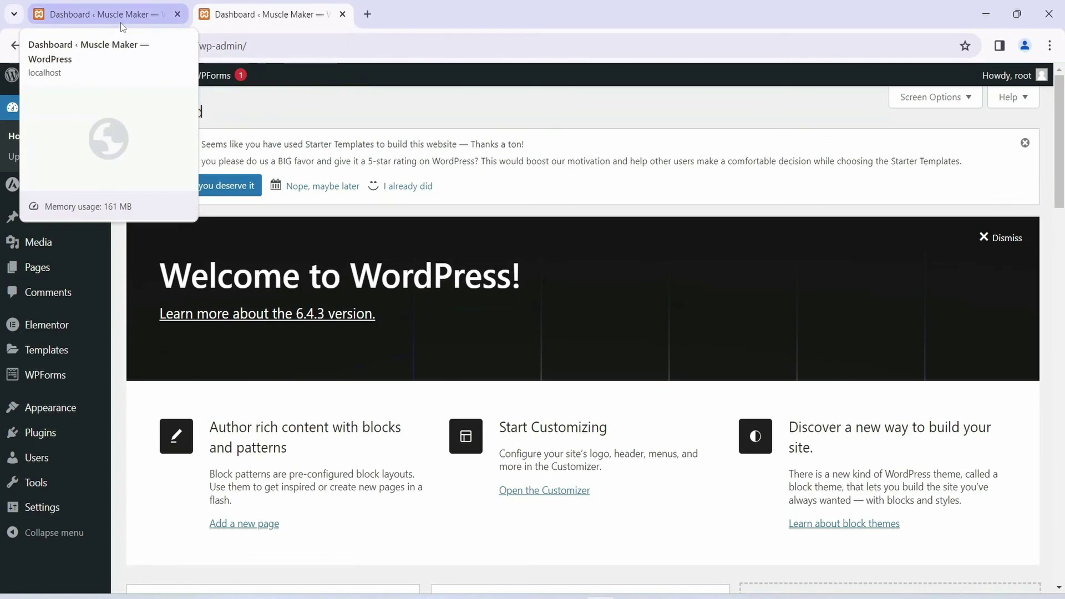
Step: In the second tab, switch from the Dashboard to the live yoga homepage
left_click(131, 18)
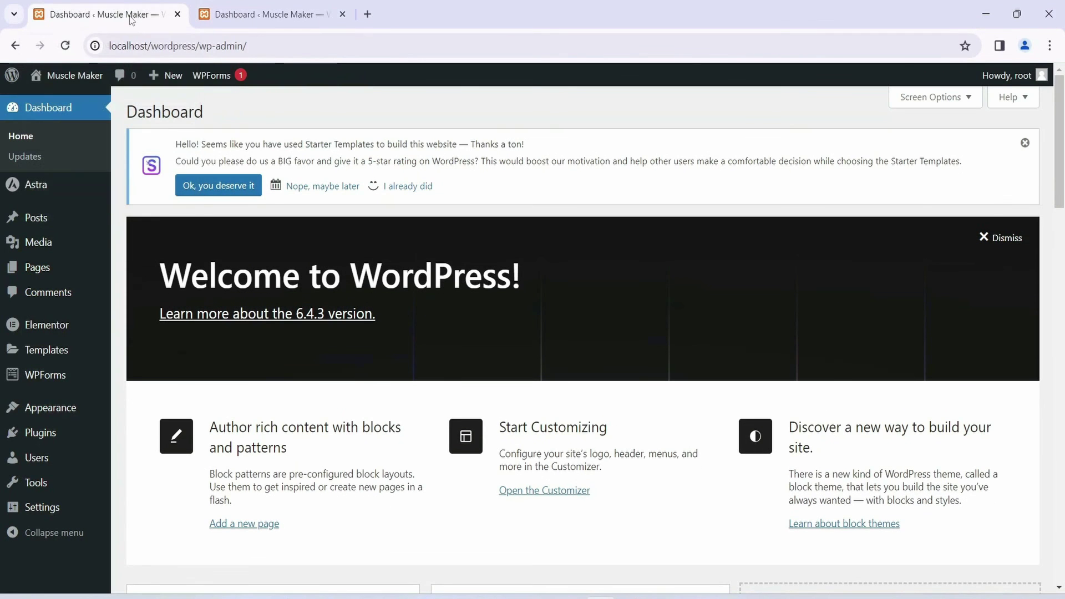
left_click(266, 15)
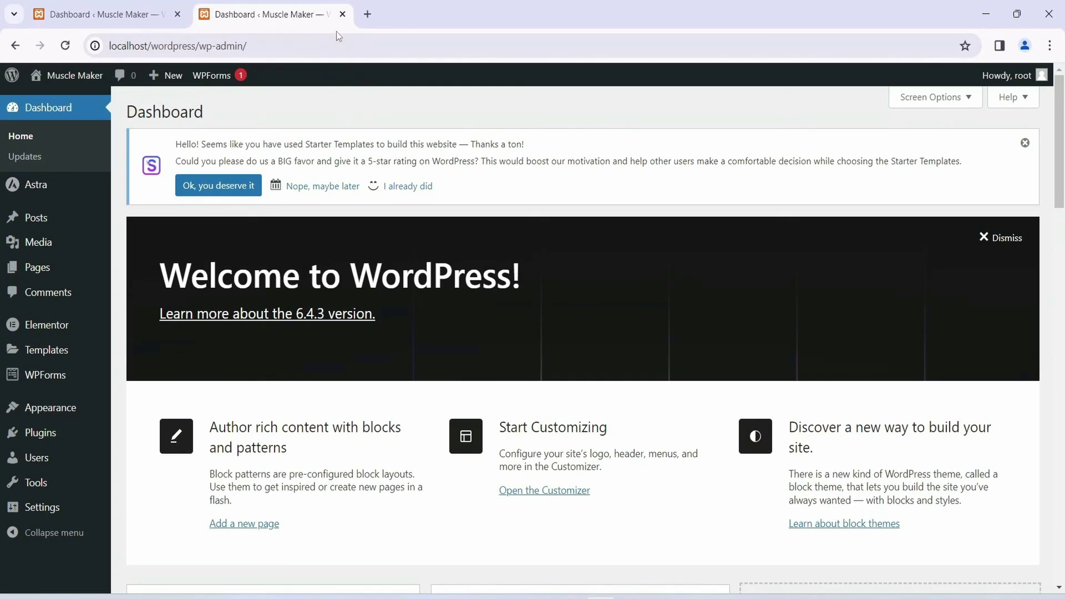
mouse_move(61, 81)
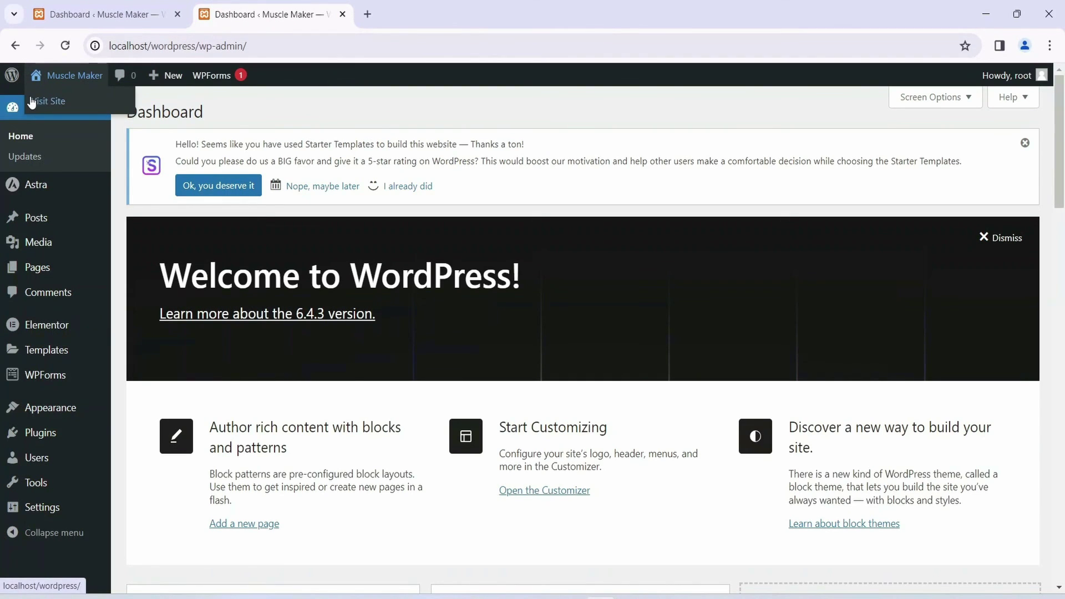
left_click(52, 104)
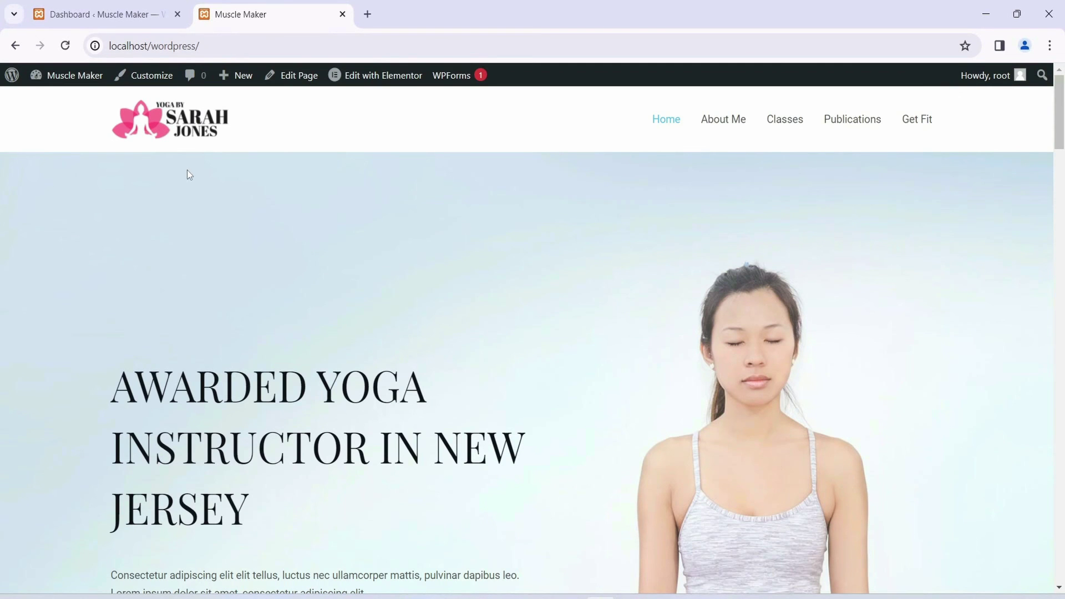
Step: Switch between the yoga homepage tab and the admin Dashboard tab
scroll(399, 240, "down", 6)
scroll(399, 241, "up", 6)
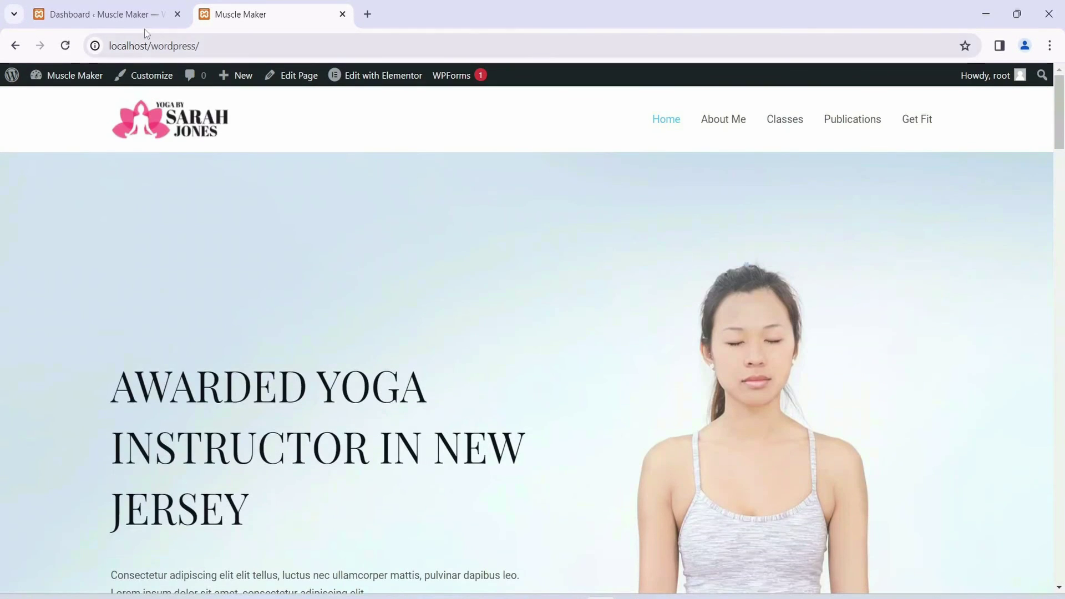
left_click(128, 15)
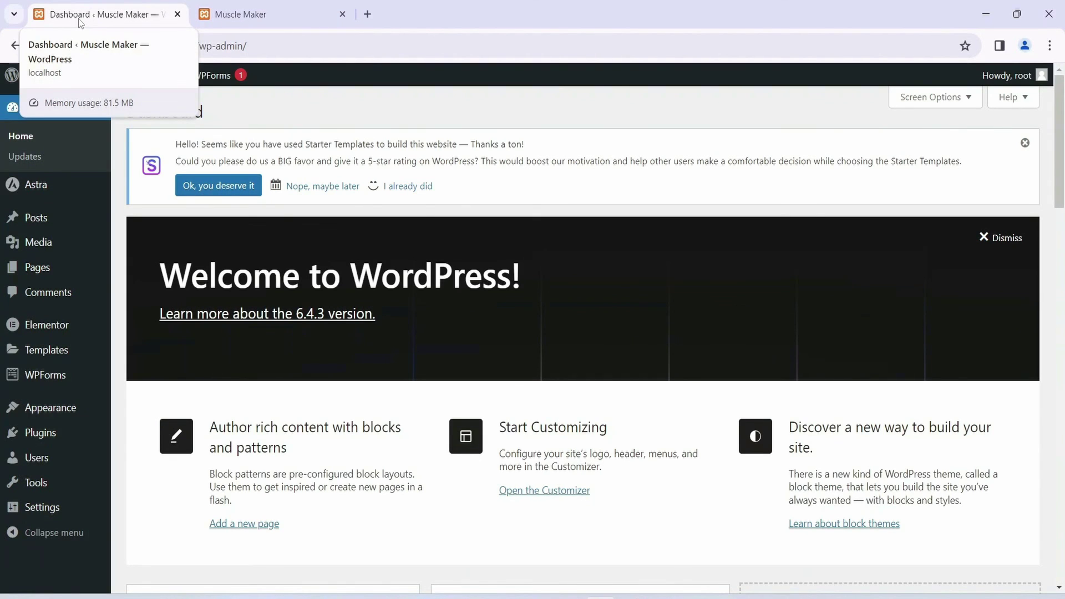
left_click(244, 15)
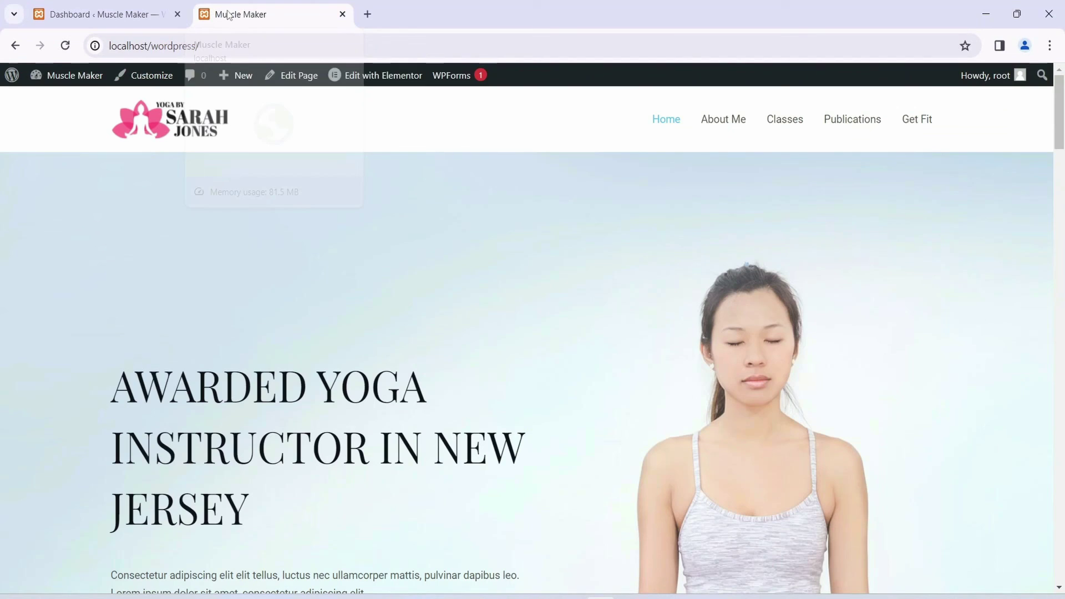
scroll(315, 168, "down", 6)
scroll(314, 168, "up", 6)
left_click(106, 15)
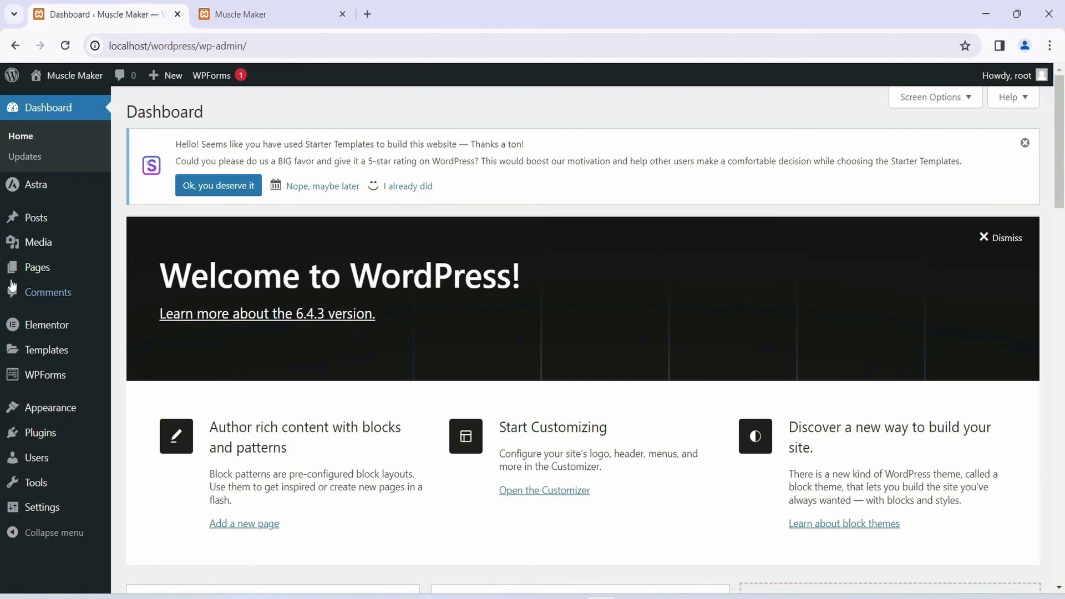
mouse_move(56, 190)
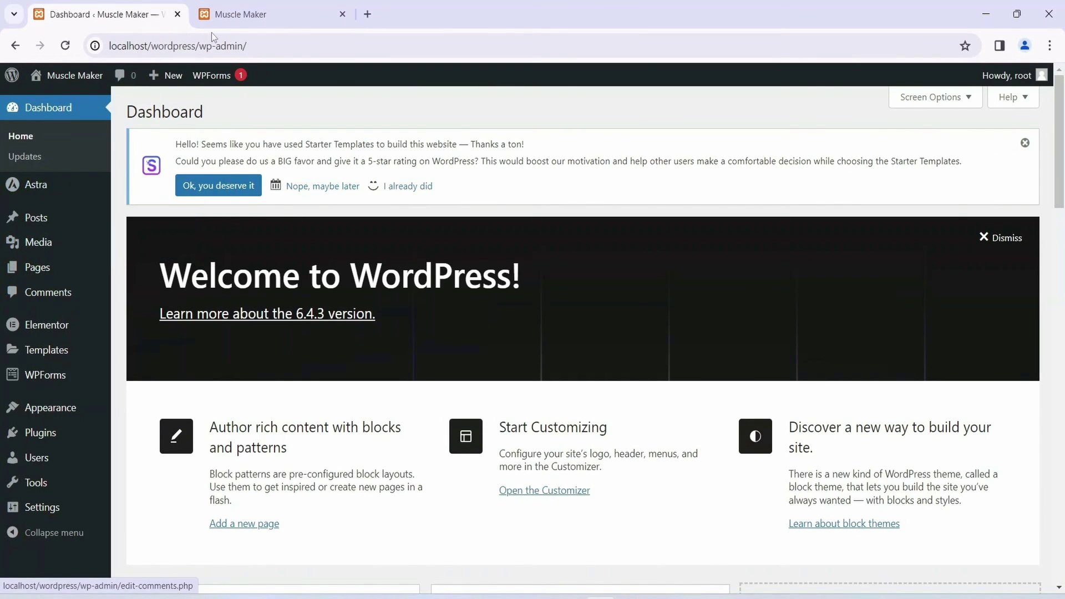
Step: List all seven site pages under Pages > All Pages in the admin tab
left_click(266, 14)
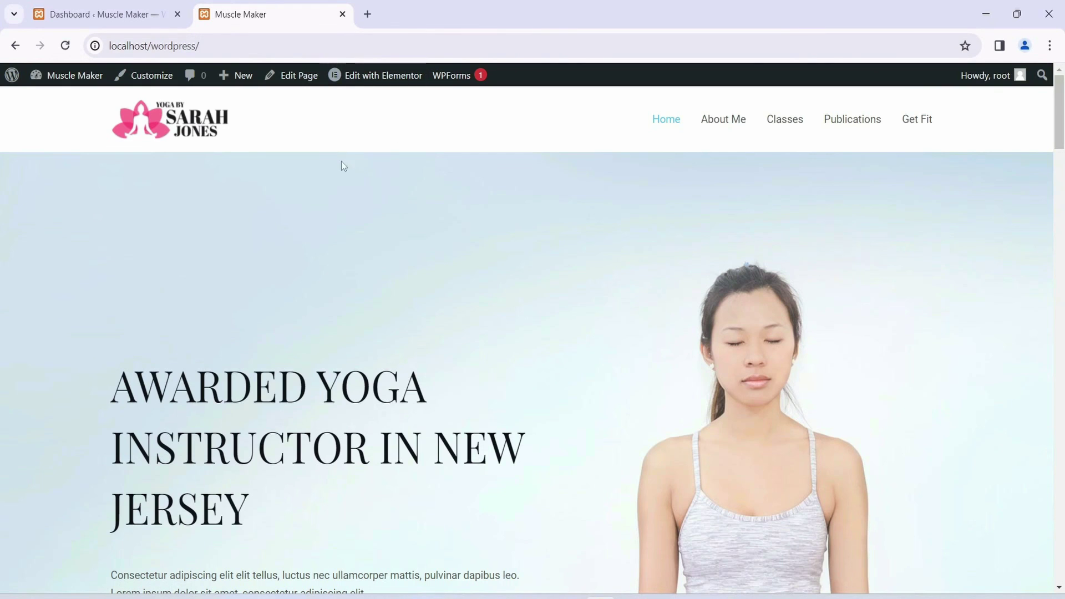
left_click(145, 15)
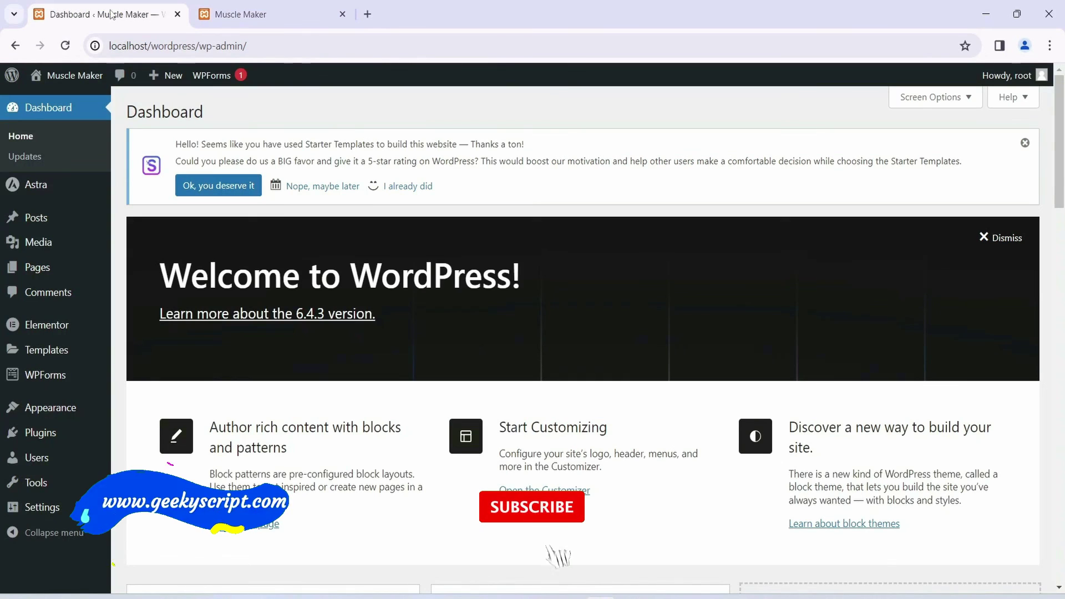
left_click(35, 266)
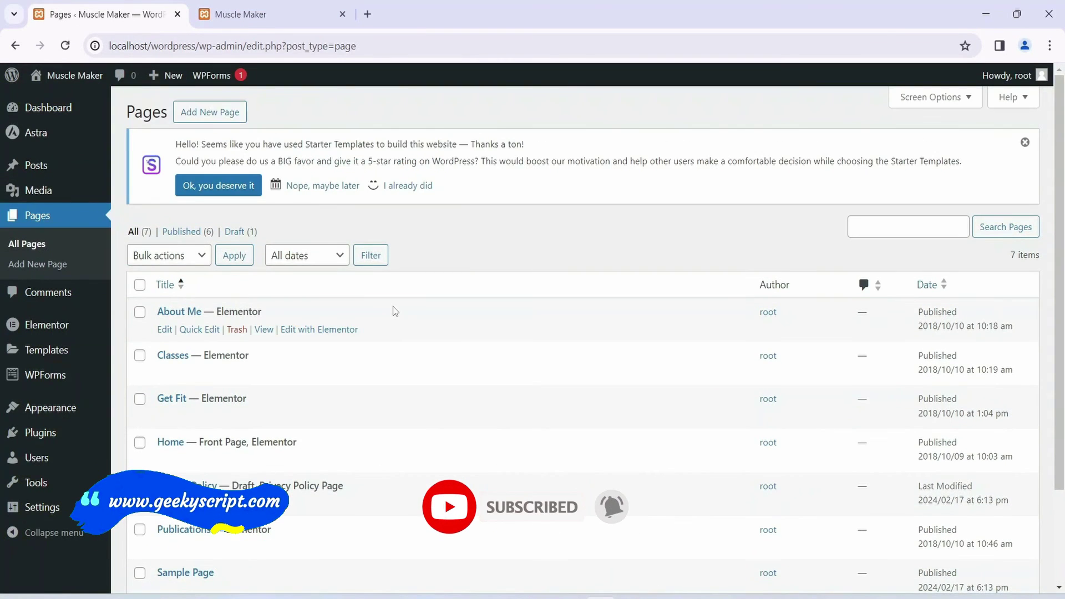
scroll(393, 307, "down", 3)
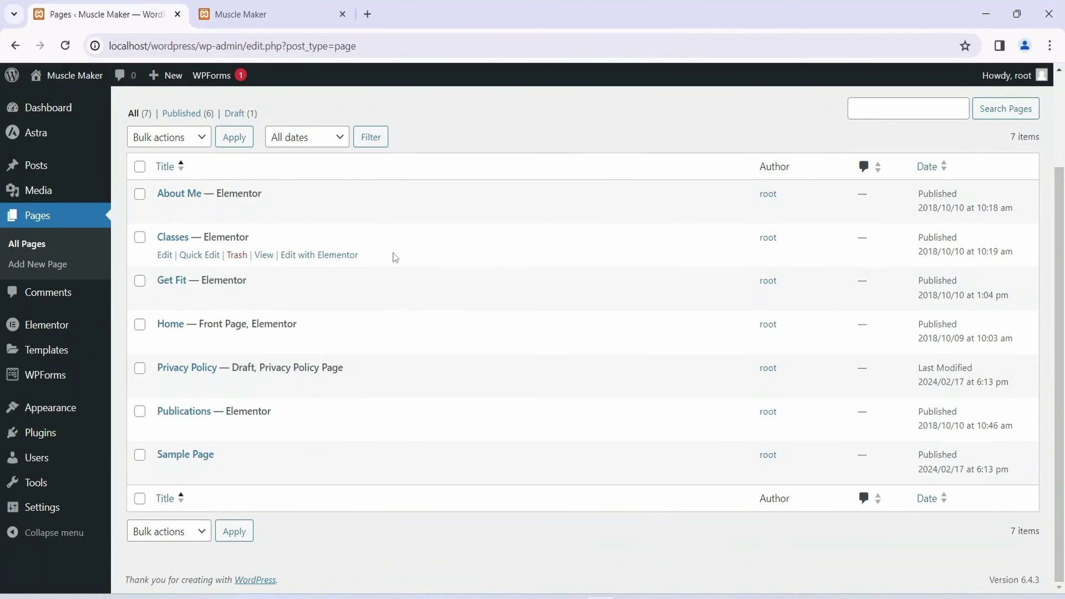
left_click(288, 18)
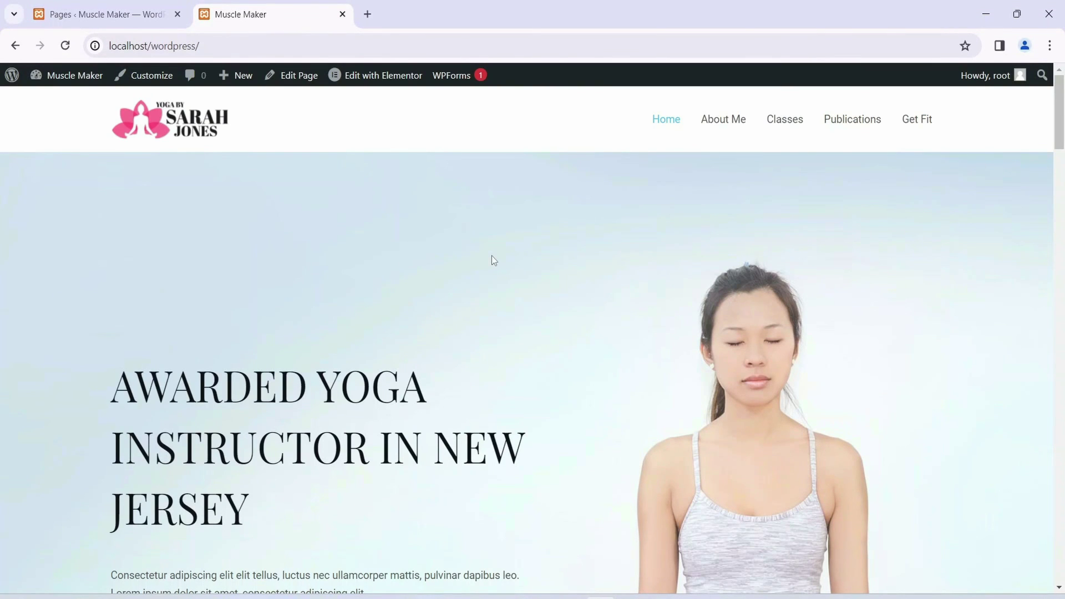